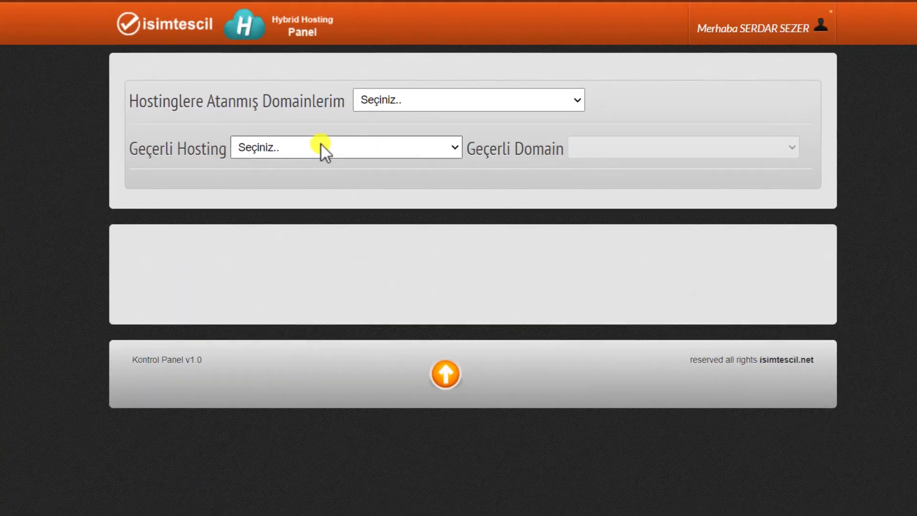
Choose the Eko Paket (linux) hosting and save youtuberegitimi.com as its new domain
click(321, 150)
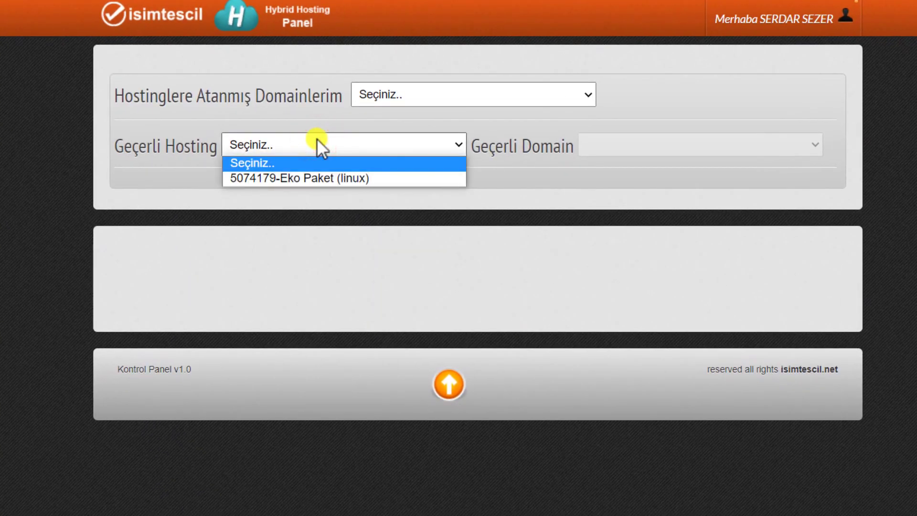
click(306, 178)
click(665, 140)
click(666, 139)
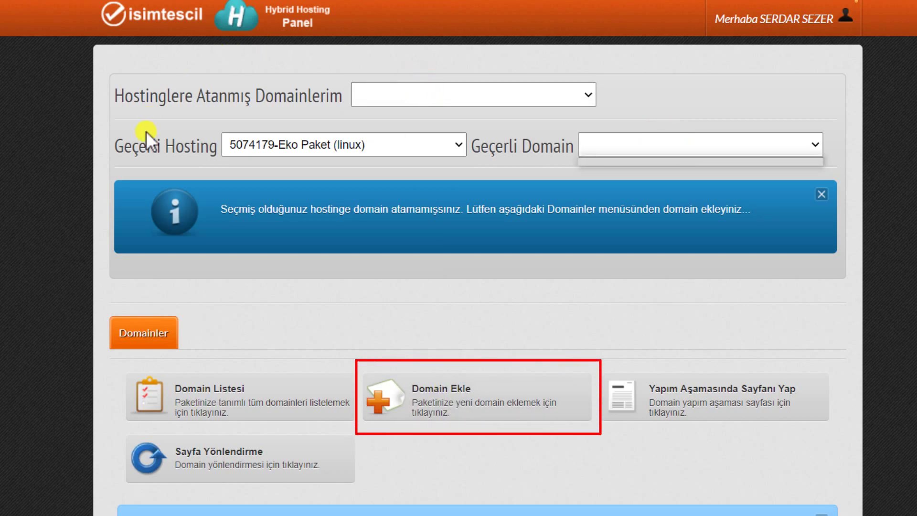
click(474, 400)
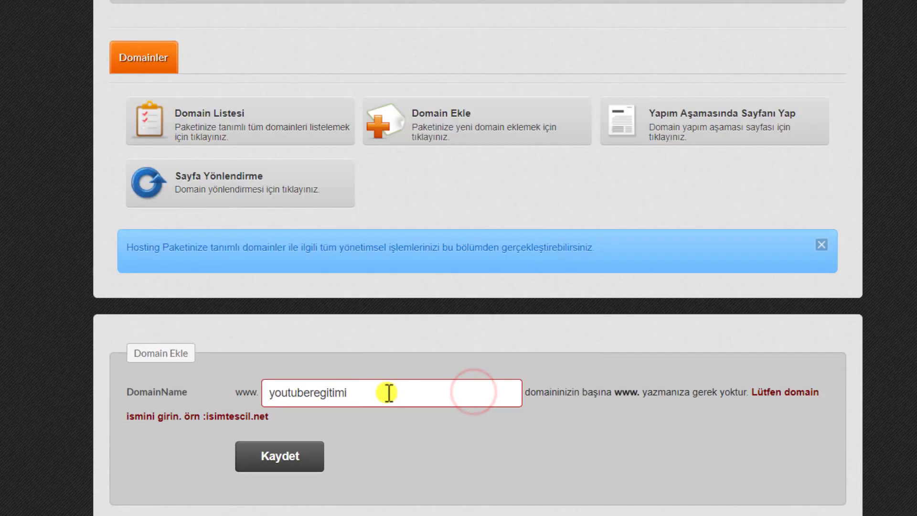
text(.com)
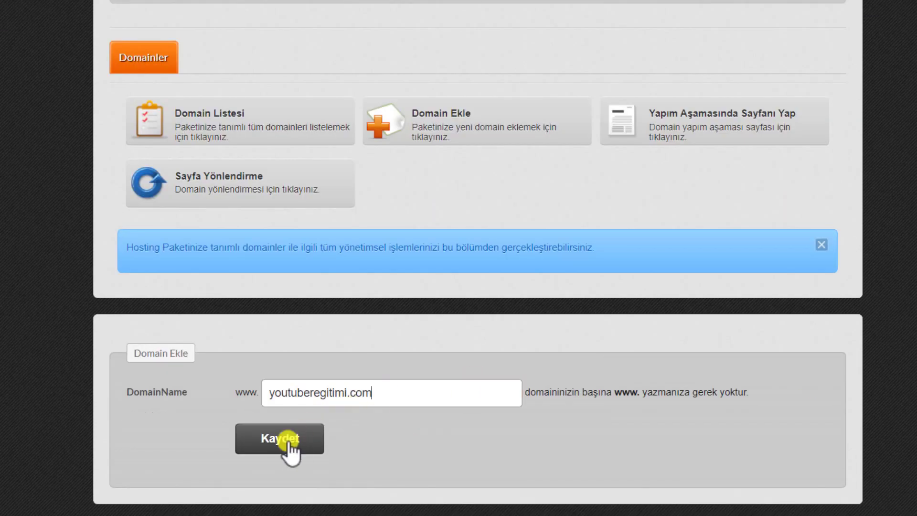
click(295, 434)
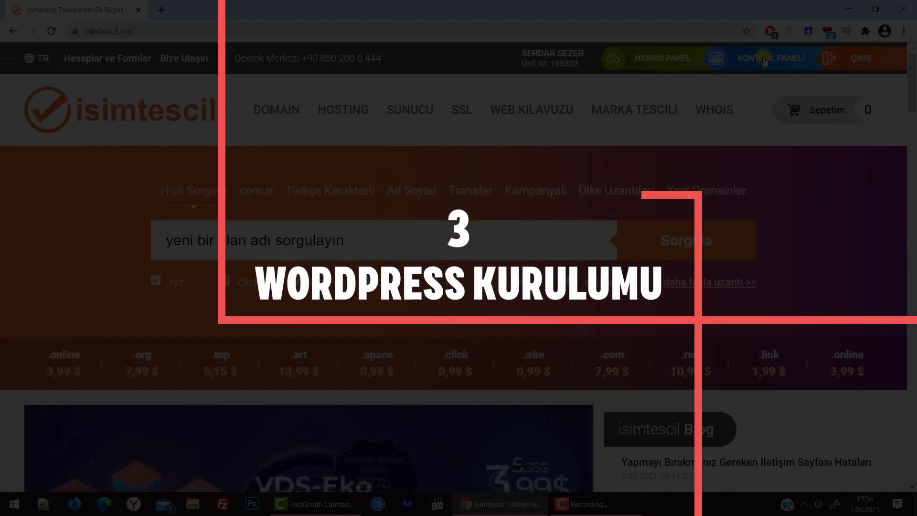
Reopen the Hybrid Panel from the hosting row's options in Hosting Yönetimi
mouse_move(776, 68)
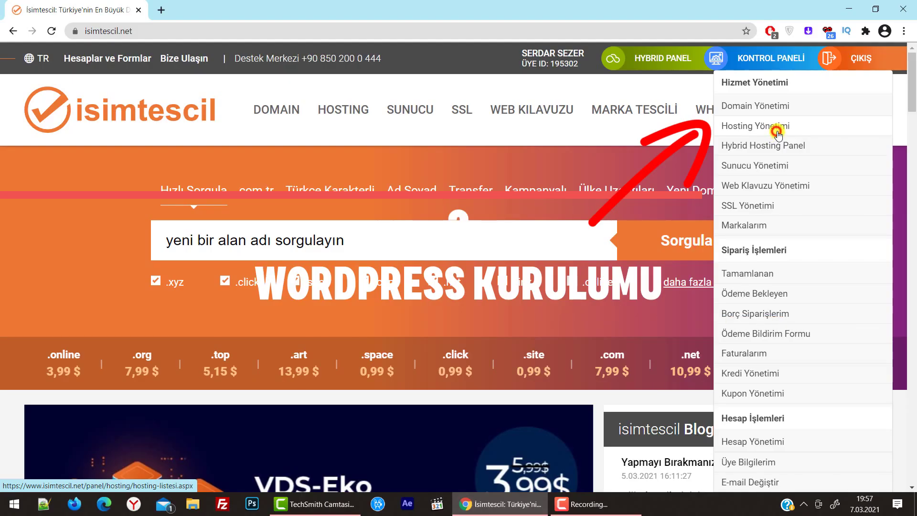
click(773, 126)
click(858, 312)
click(817, 361)
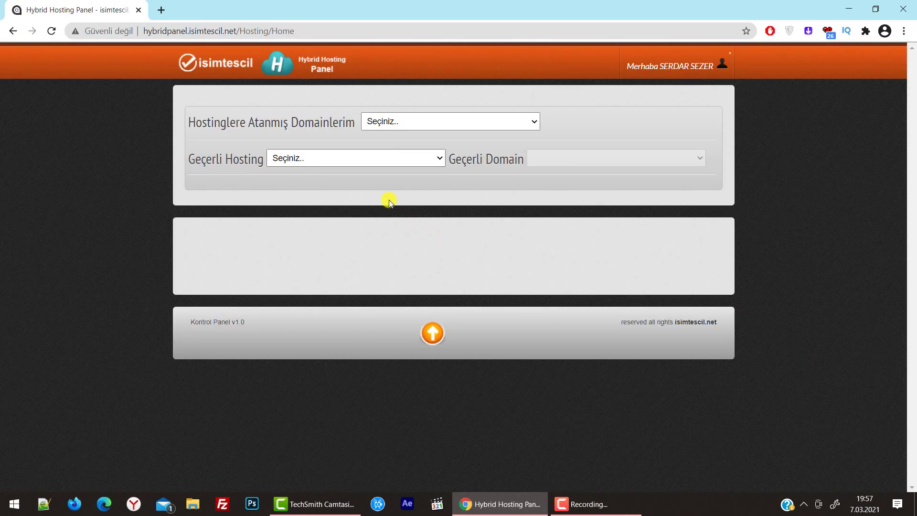
Select youtuberegitimi.com from the domains assigned to hostings
click(446, 120)
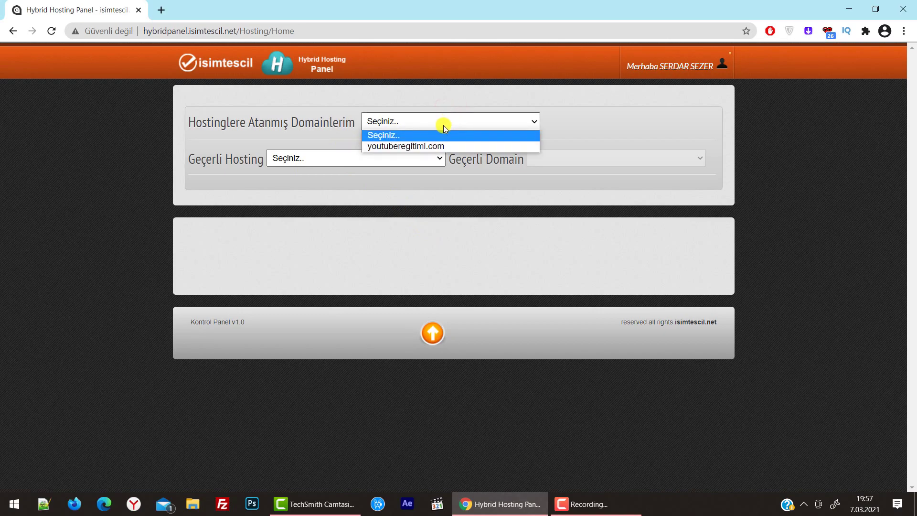
click(437, 145)
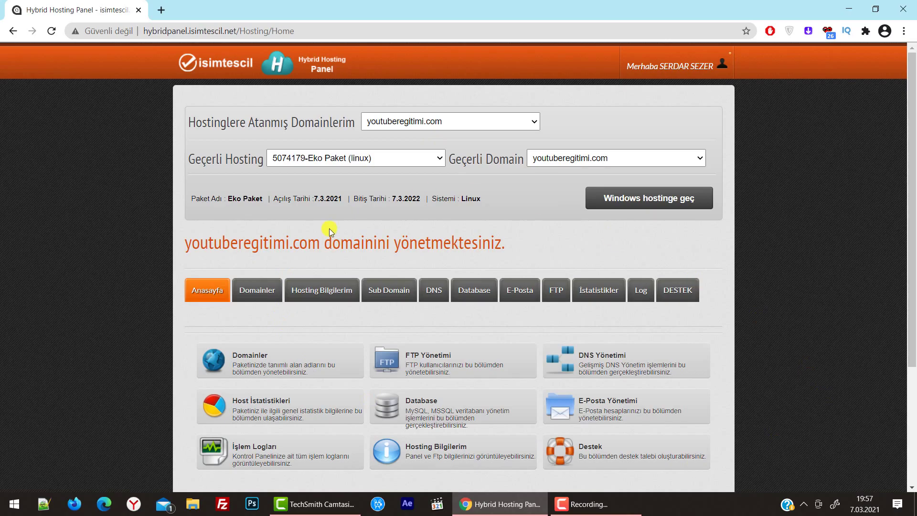
scroll(405, 291, down, 3)
scroll(415, 289, up, 3)
scroll(411, 291, down, 3)
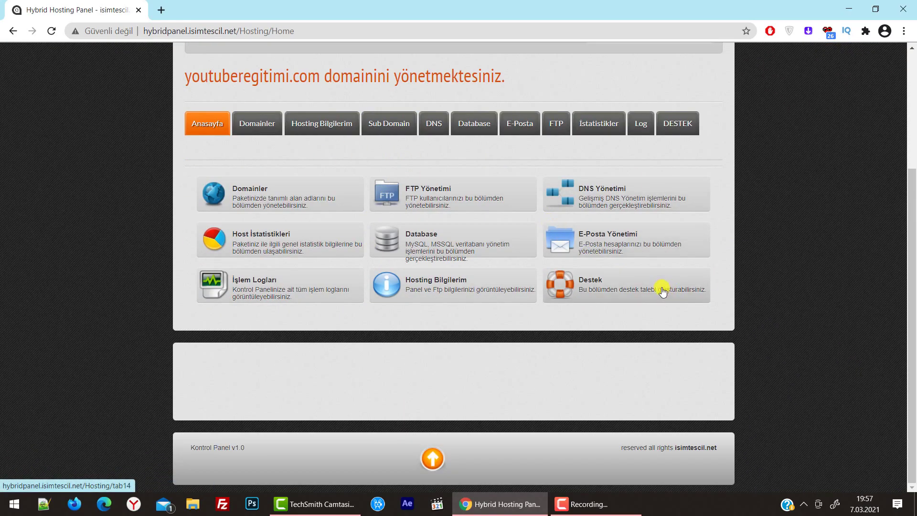
Show Hosting Bilgilerim and launch the Panel Adresiniz cPanel link in a new tab
click(445, 296)
scroll(340, 148, up, 4)
scroll(485, 348, down, 2)
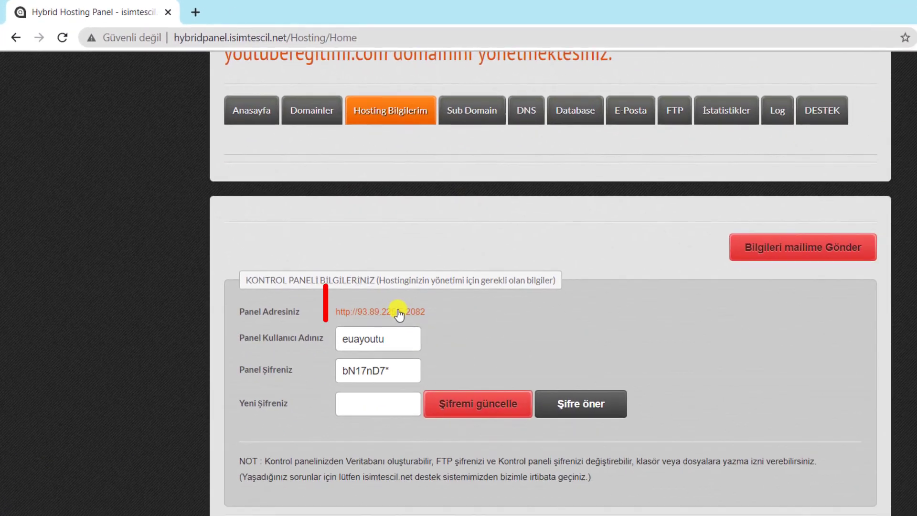
click(491, 385)
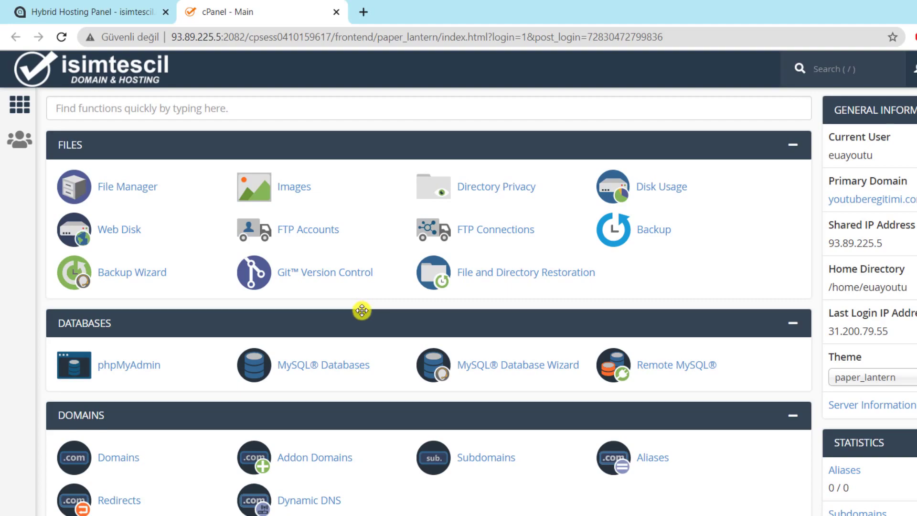
Highlight the control panel URL on the Hybrid Hosting Panel page
key(ctrl+shift+Tab)
drag(436, 305, 318, 303)
click(509, 341)
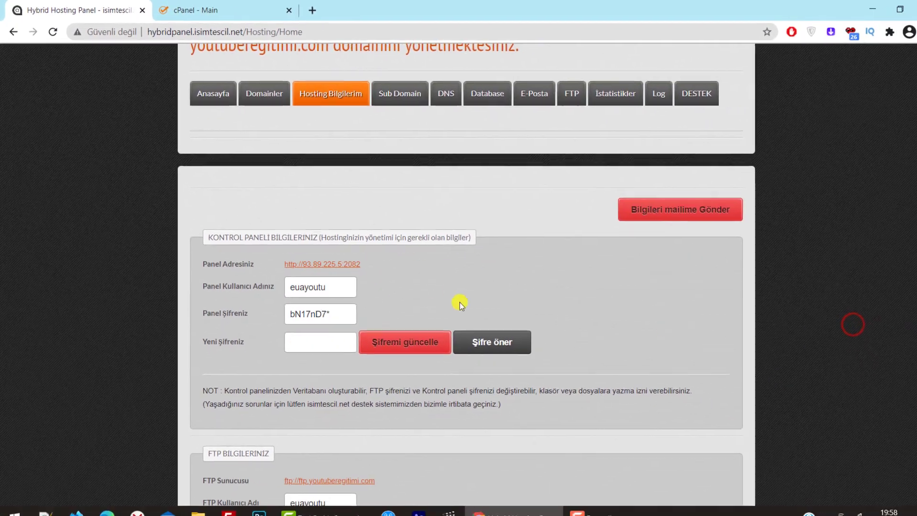
drag(450, 309, 331, 305)
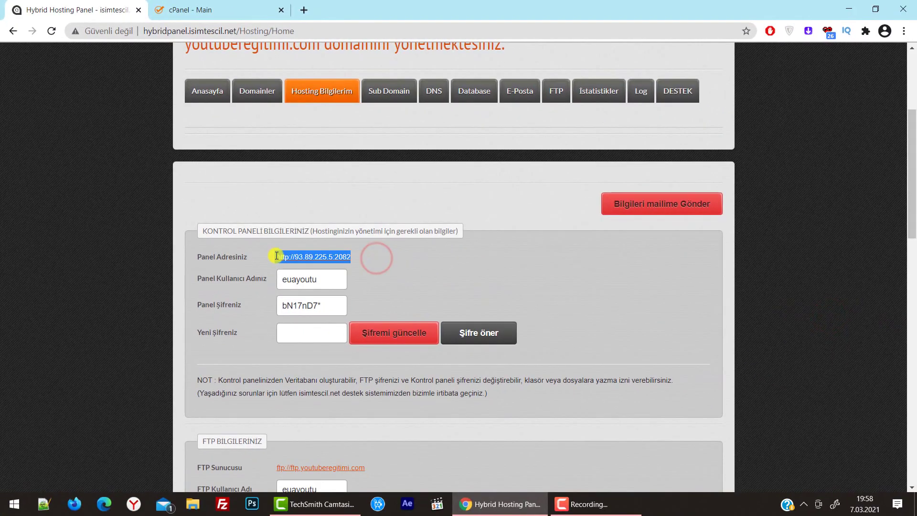
In cPanel, scroll to Web Applications and view more to see all Installatron apps
key(ctrl+Tab)
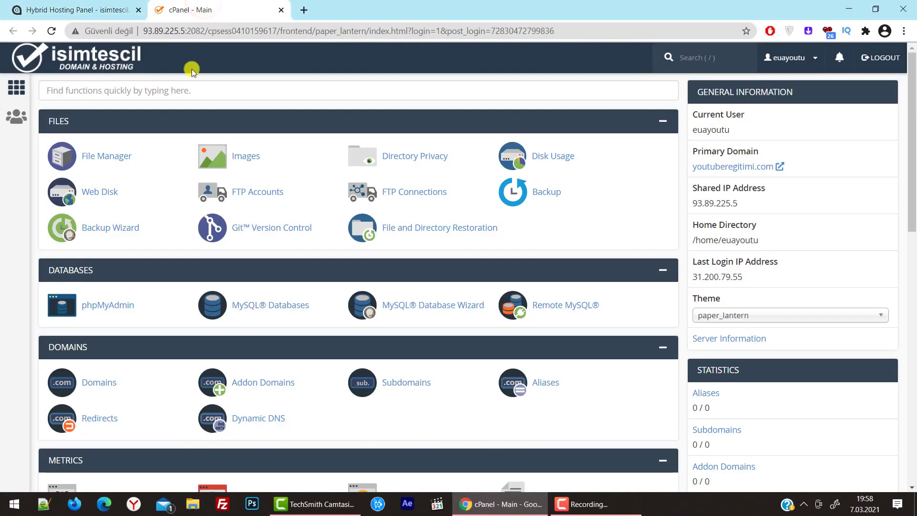
scroll(226, 261, down, 8)
scroll(225, 260, up, 8)
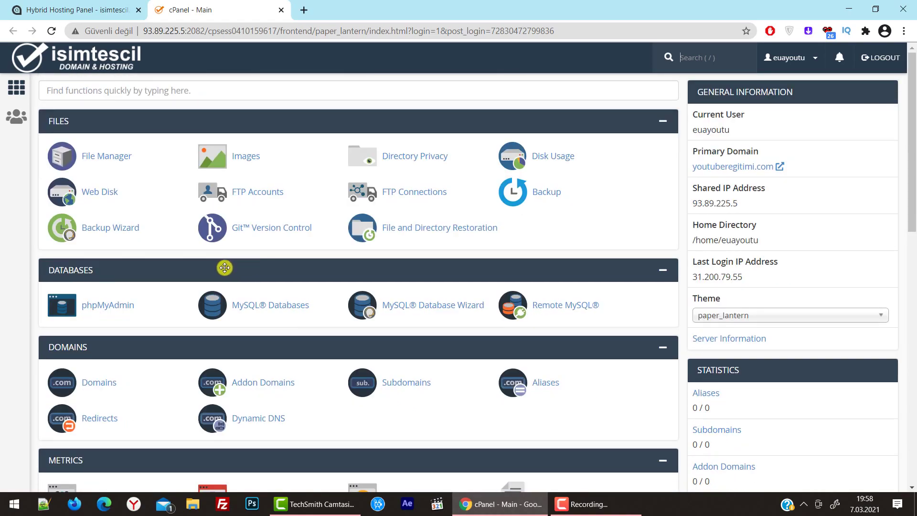
scroll(195, 251, down, 8)
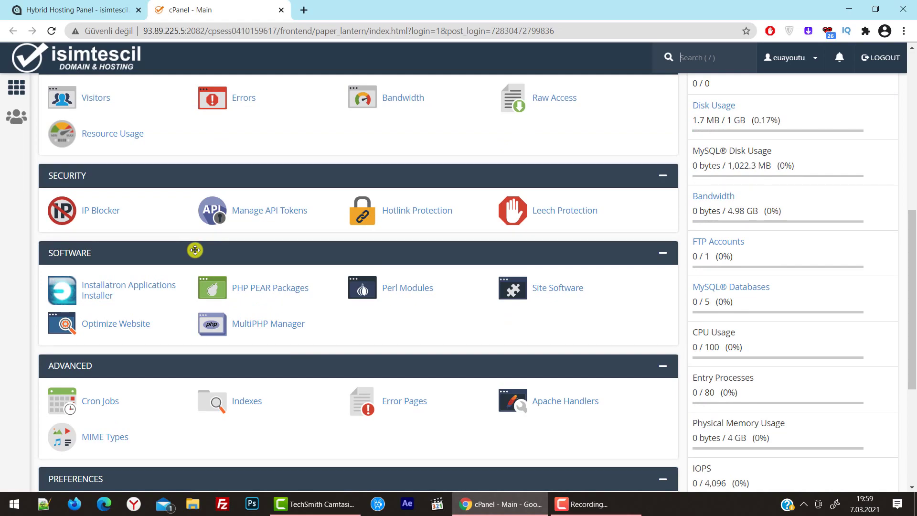
scroll(189, 200, down, 5)
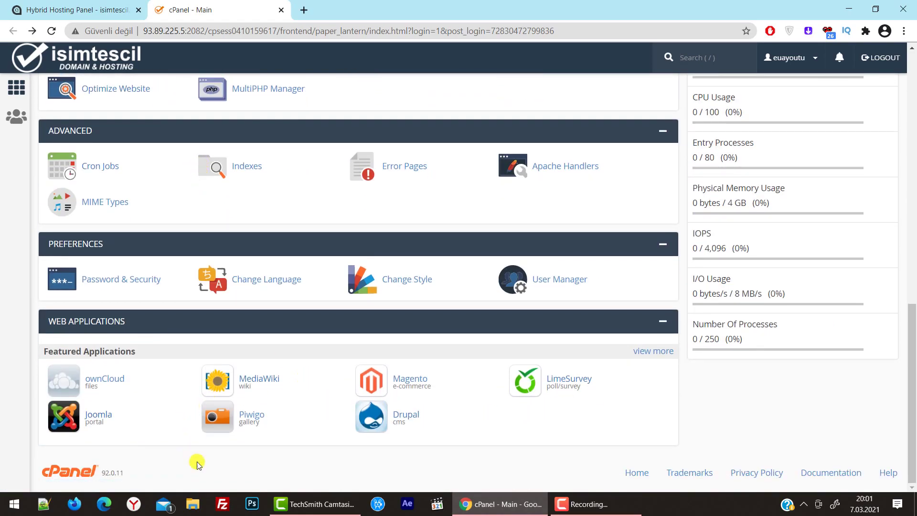
click(653, 352)
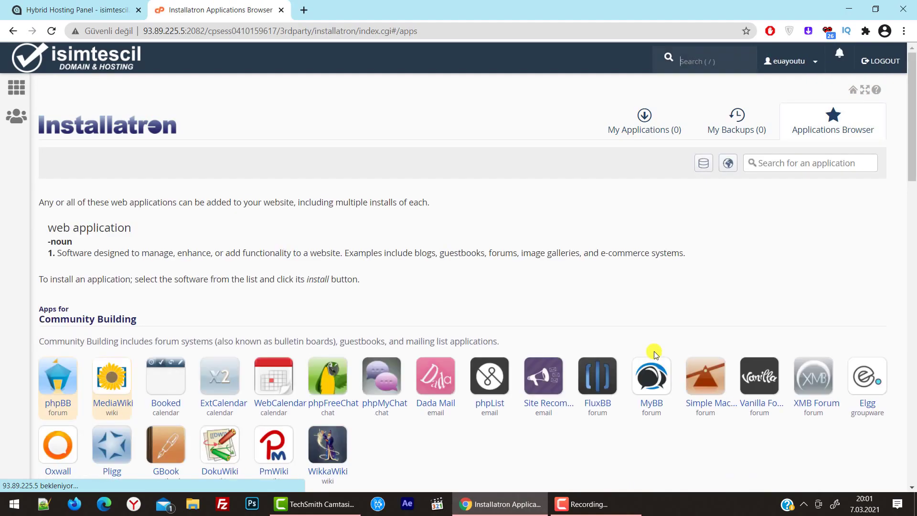
Pick WordPress under Content Management and choose to install it
scroll(655, 356, down, 4)
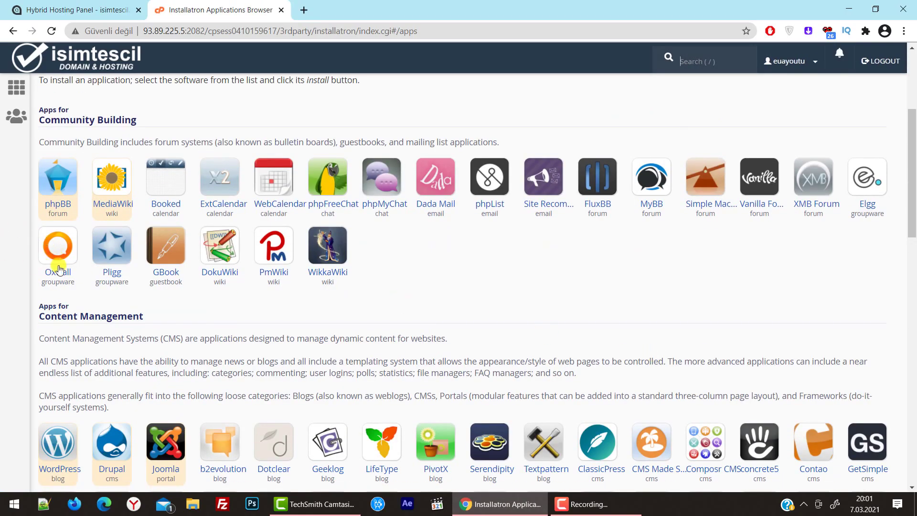
scroll(102, 379, down, 4)
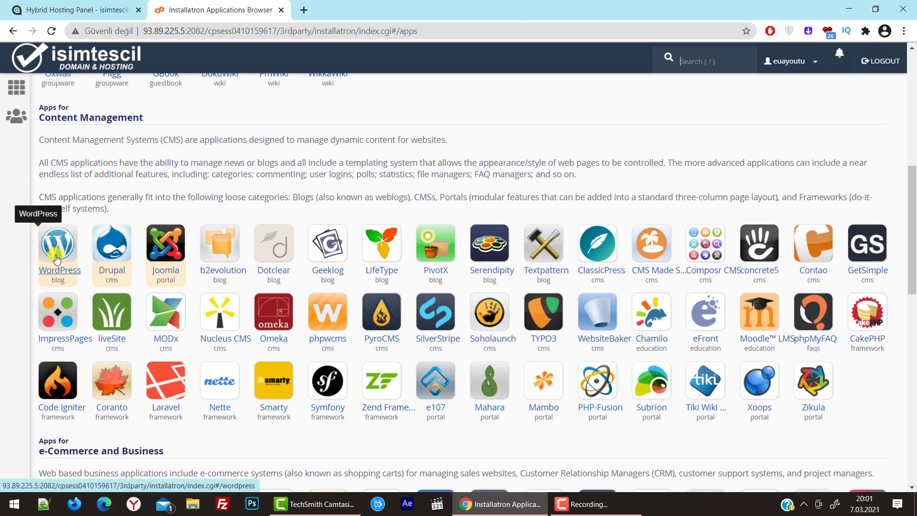
click(63, 271)
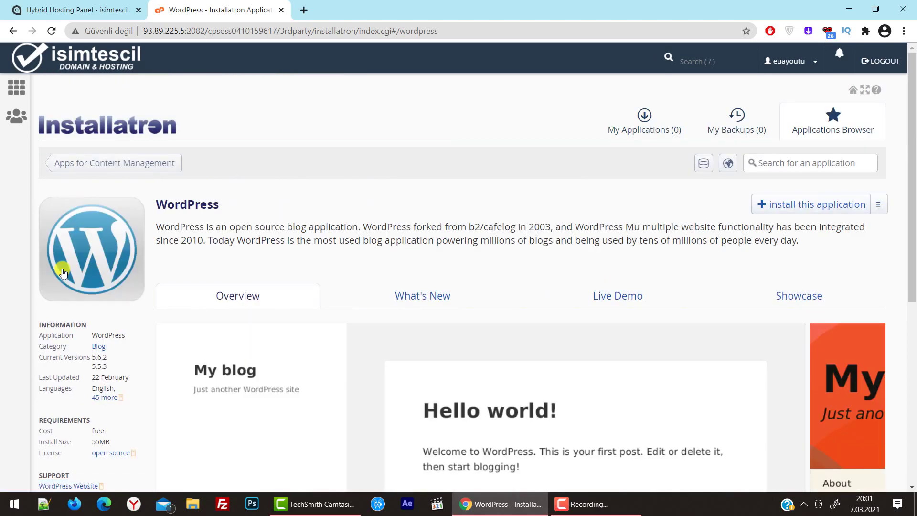
click(807, 205)
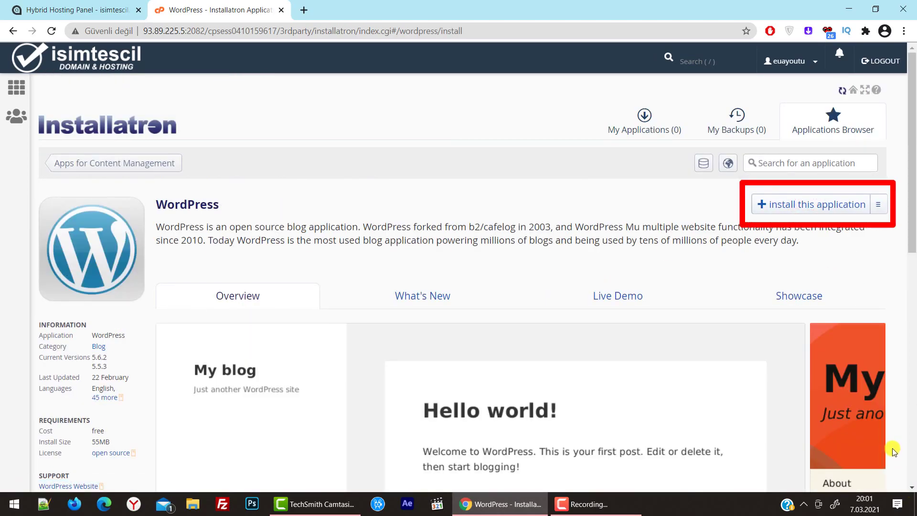
Keep WordPress version 5.6.2 and set the installation language to Türkçe
scroll(912, 204, down, 4)
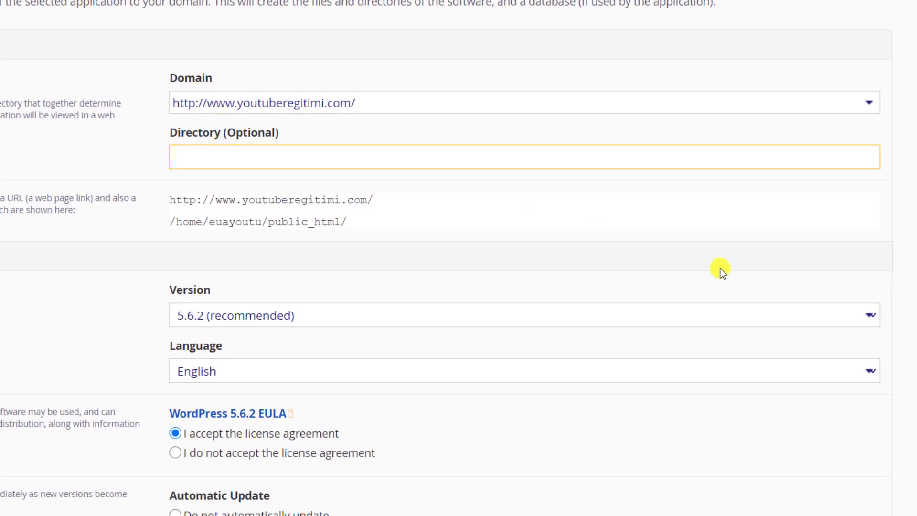
click(333, 315)
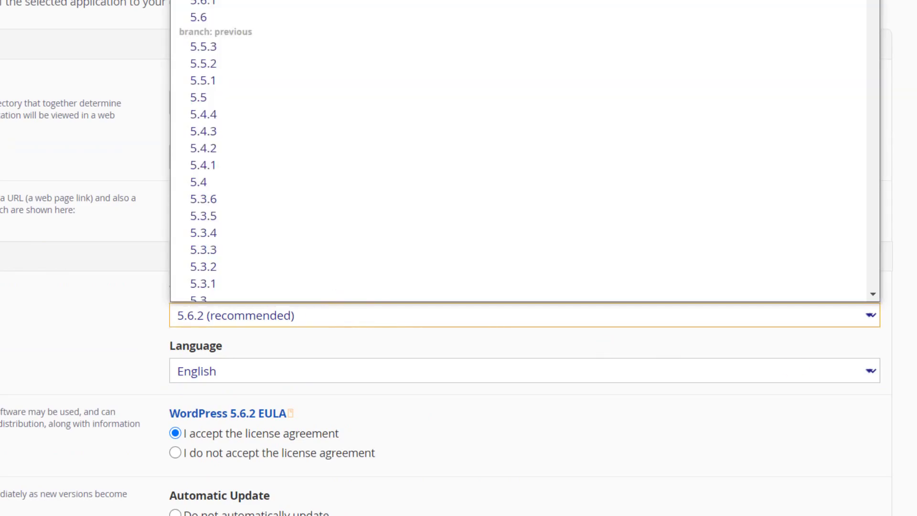
click(909, 307)
scroll(909, 307, down, 3)
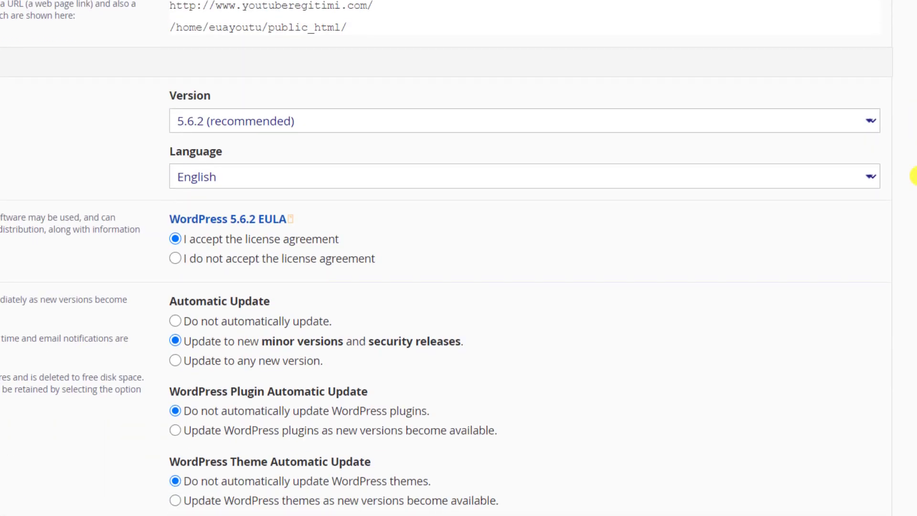
click(252, 177)
scroll(265, 274, down, 5)
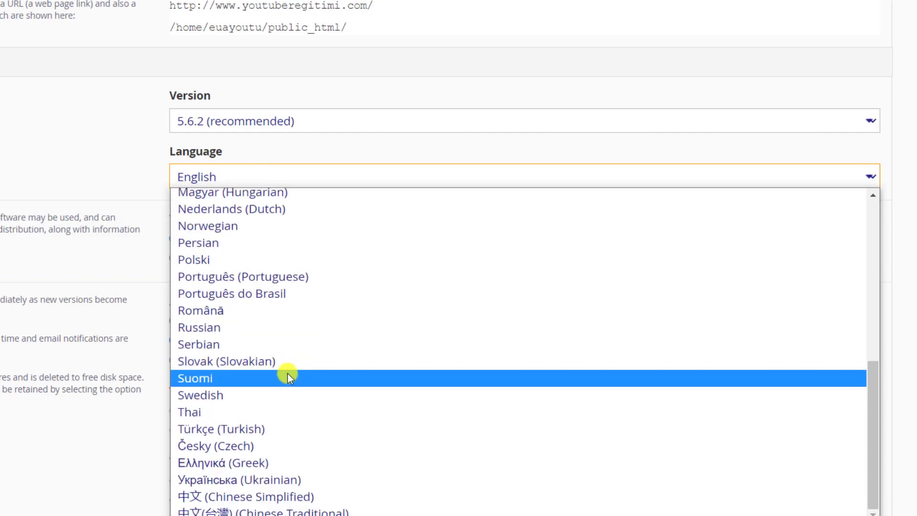
click(264, 424)
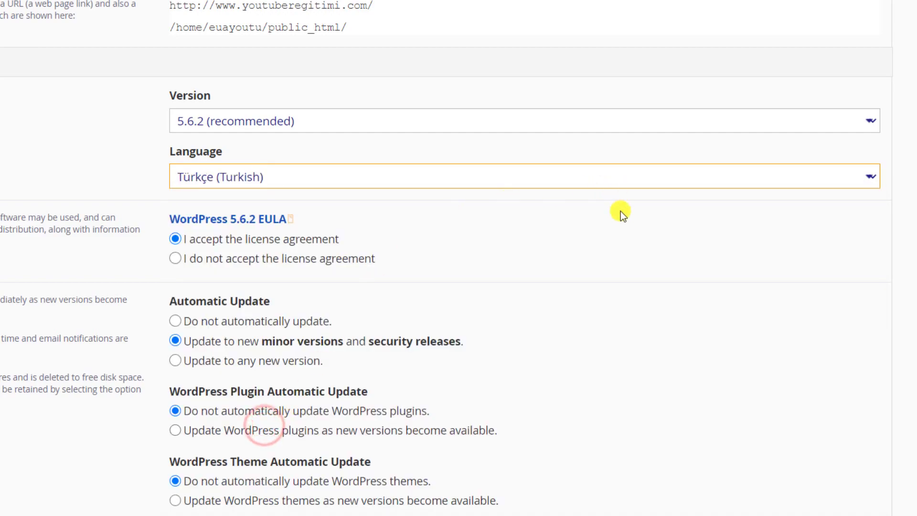
Enable automatic updates for WordPress versions and plugins
scroll(912, 205, down, 4)
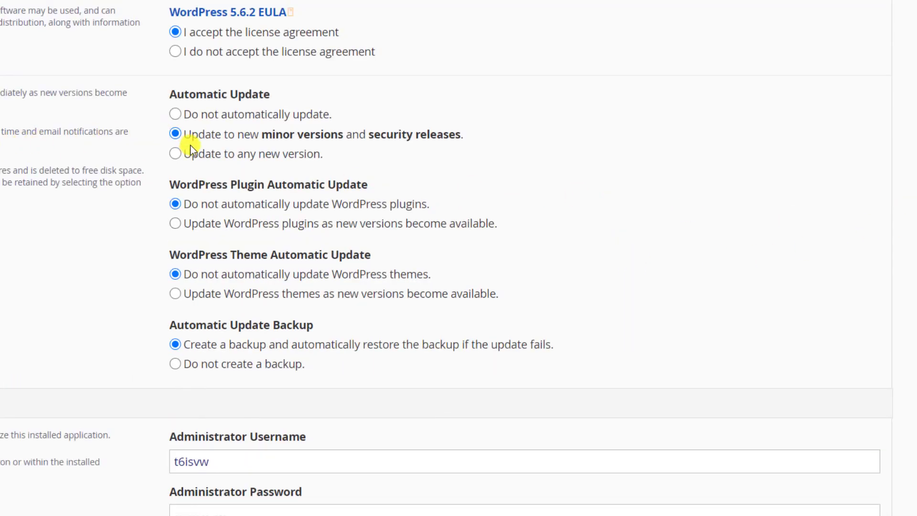
click(225, 154)
click(238, 222)
scroll(614, 225, down, 3)
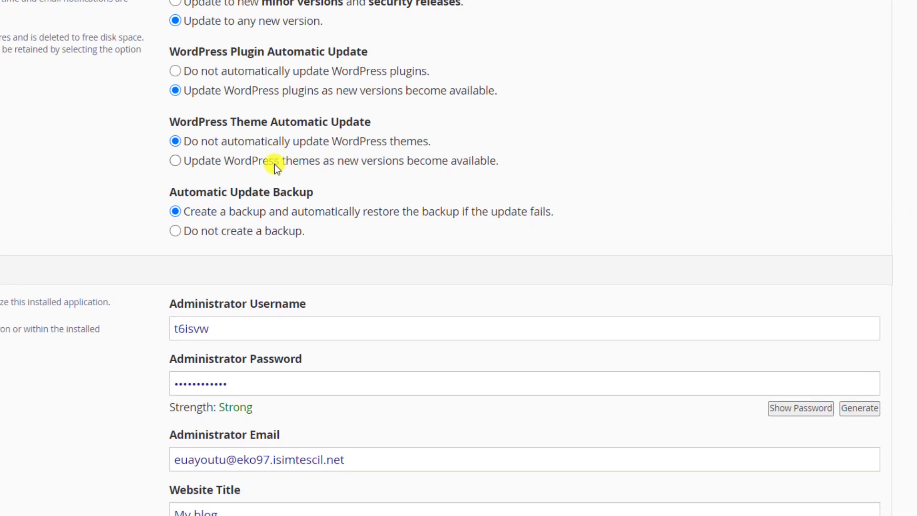
scroll(286, 143, down, 1)
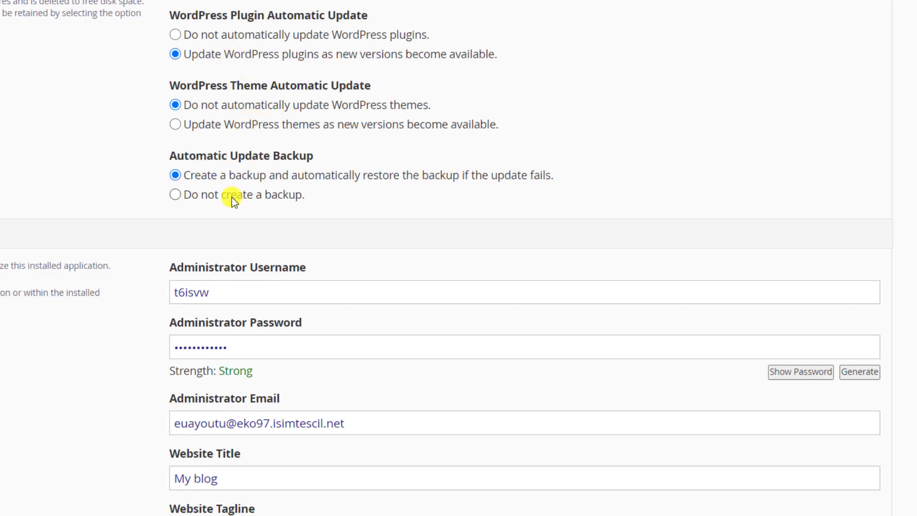
scroll(231, 196, down, 2)
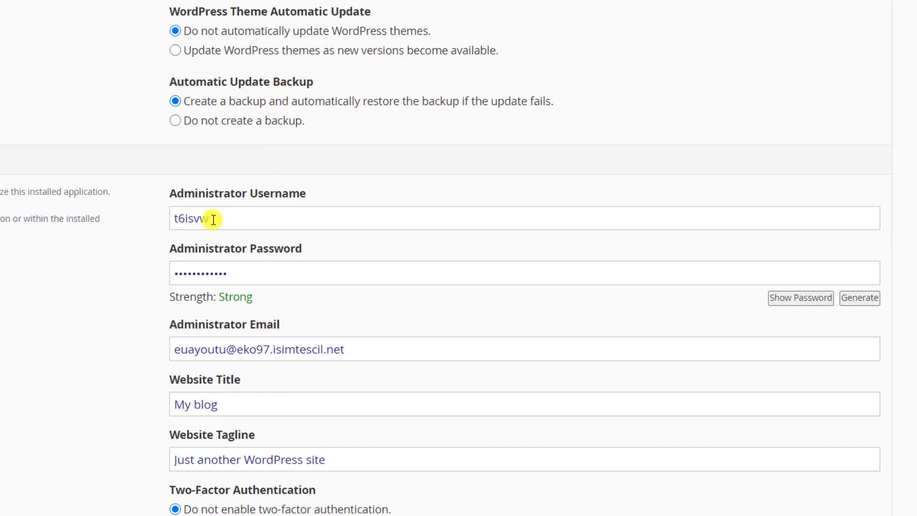
drag(213, 218, 88, 213)
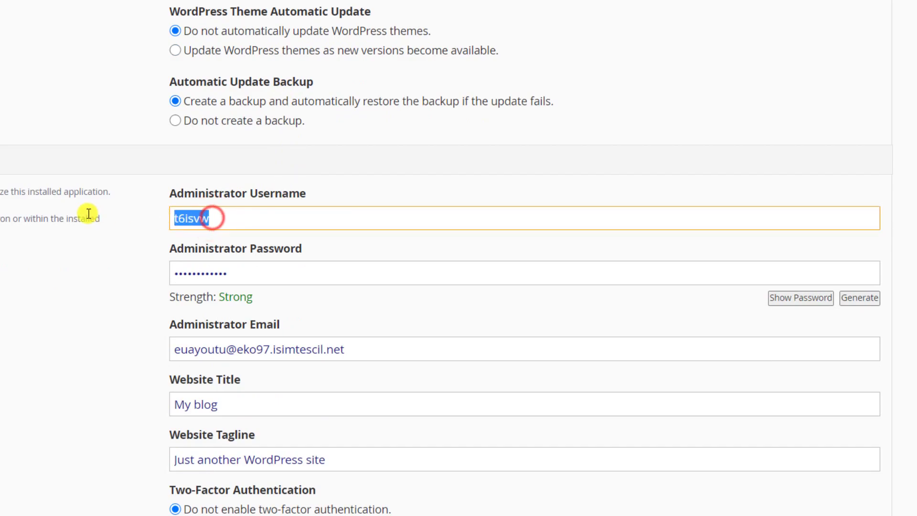
scroll(489, 199, up, 2)
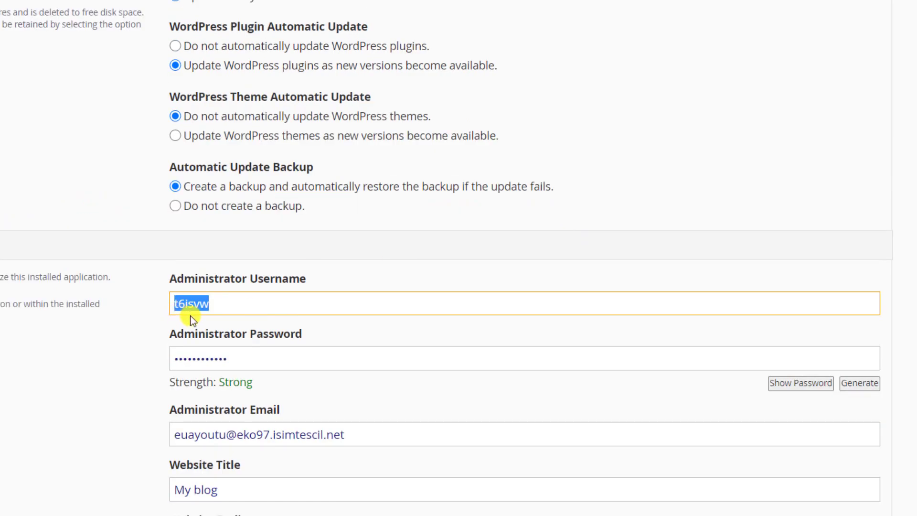
Fill in the administrator username, password and email address
click(252, 295)
double_click(240, 302)
key(BackSpace)
click(262, 360)
double_click(268, 298)
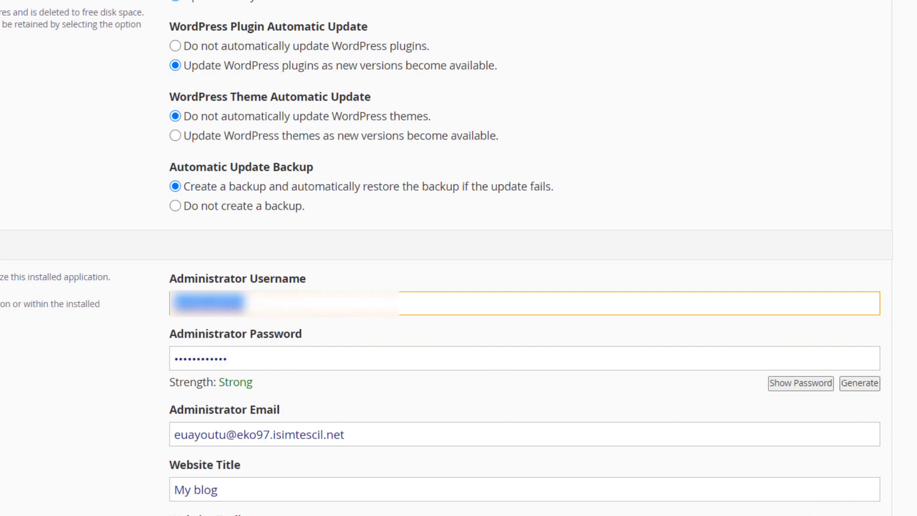
right_click(664, 513)
click(751, 448)
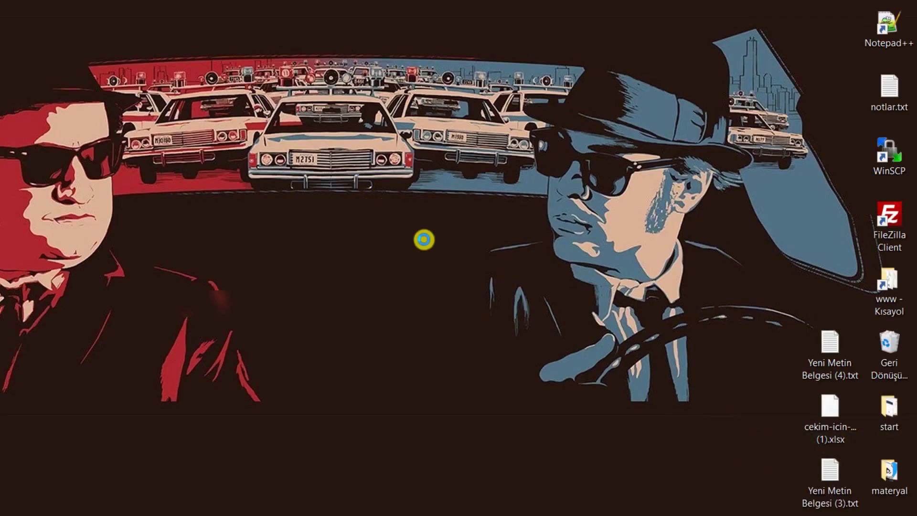
right_click(422, 237)
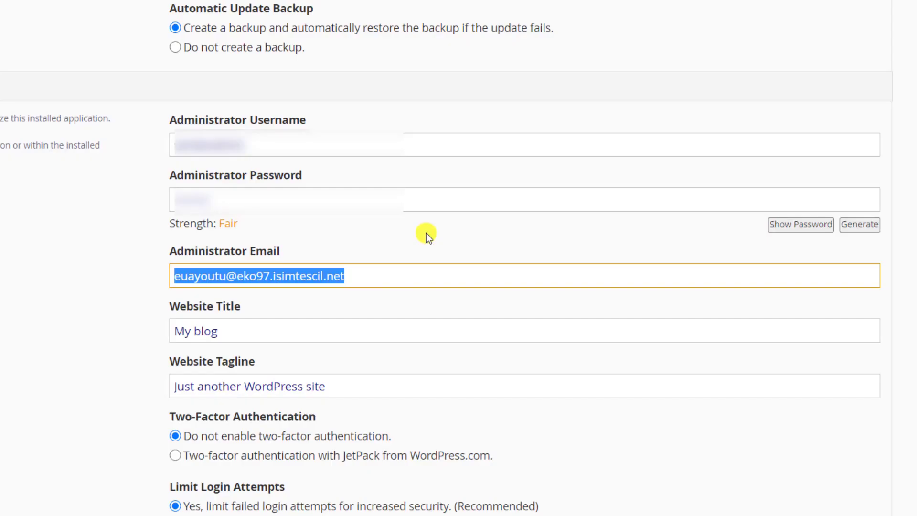
key(BackSpace)
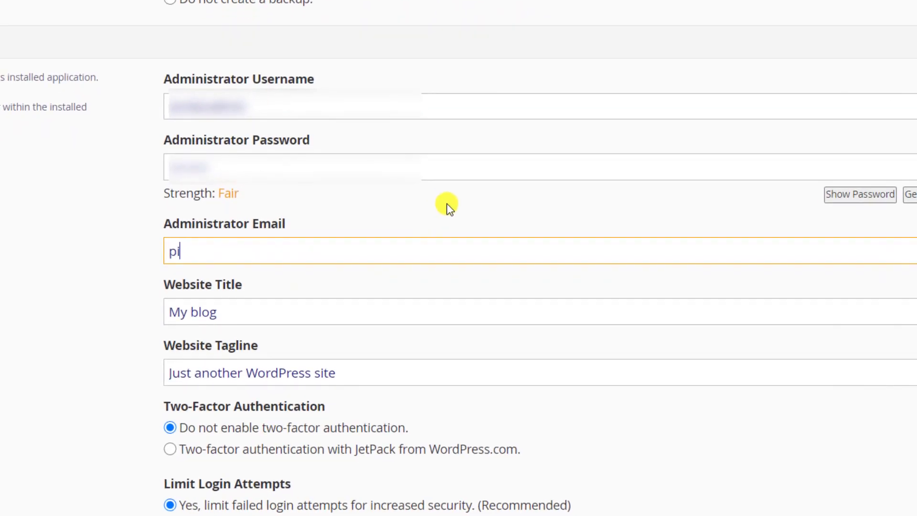
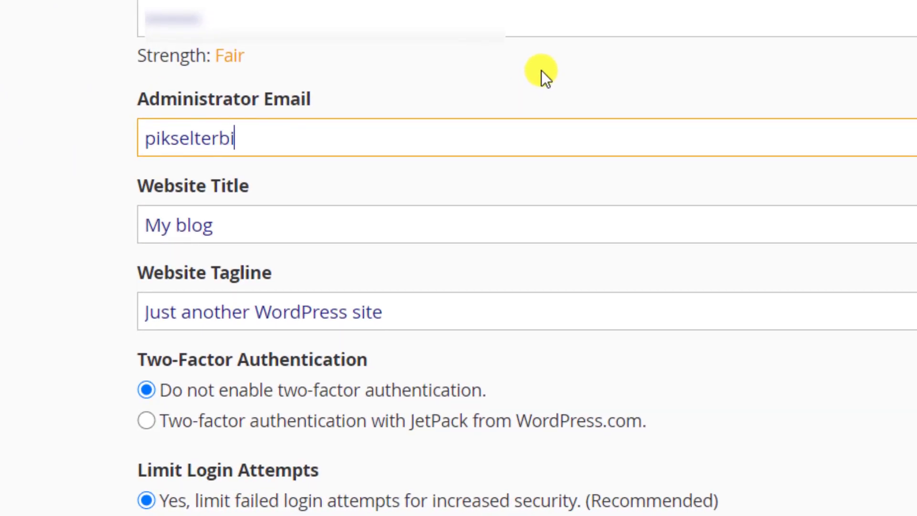
Retitle the site 'Youtuber Eğitimi' and set the tagline 'Herkes için Youtube eğitimleri.'
click(307, 225)
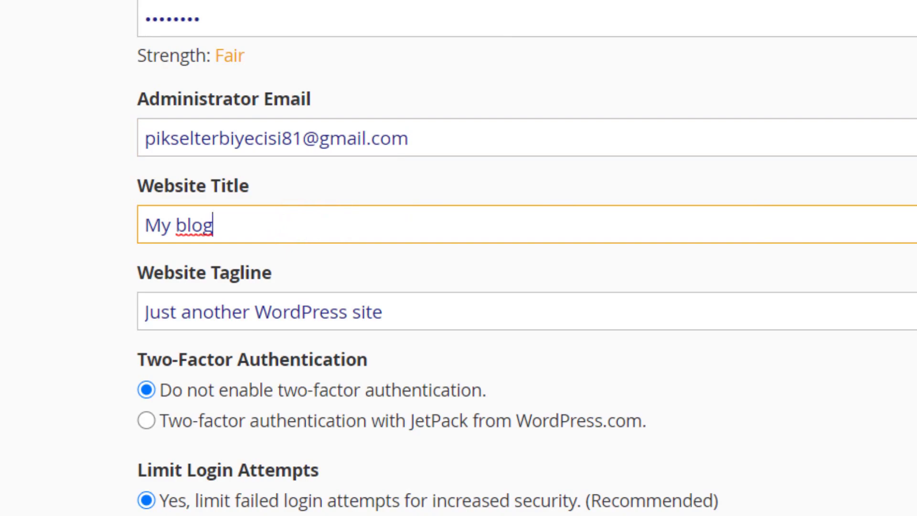
scroll(525, 258, down, 2)
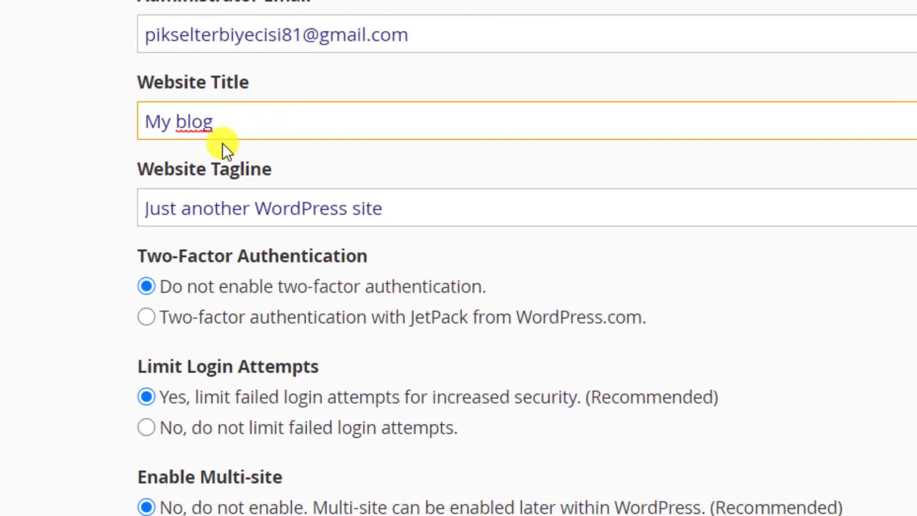
triple_click(229, 129)
text(Youtuber Eğitimi)
key(Tab)
key(BackSpace)
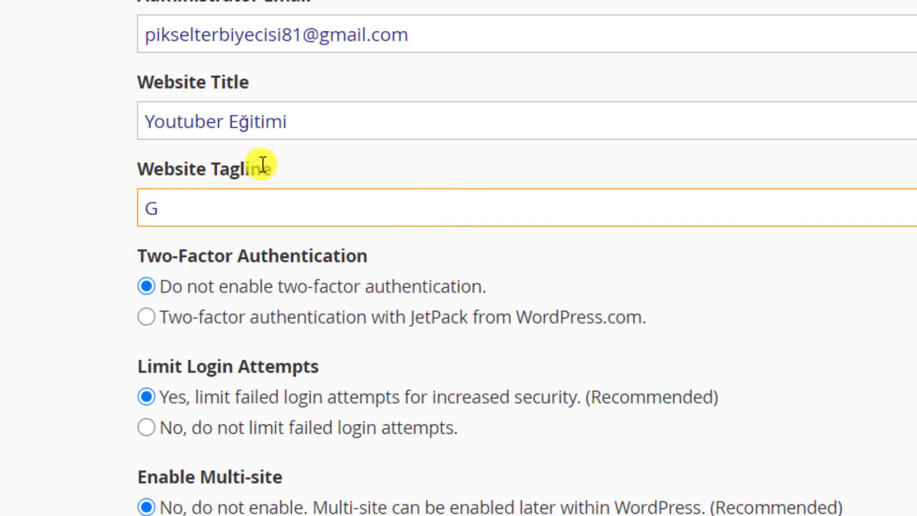
text(Herke)
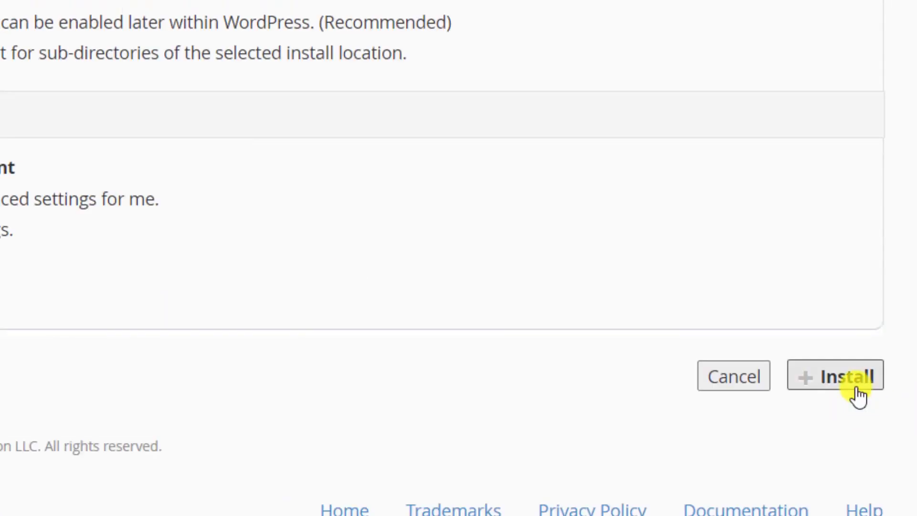
Run the WordPress install and open the new youtuberegitimi.com site
click(855, 382)
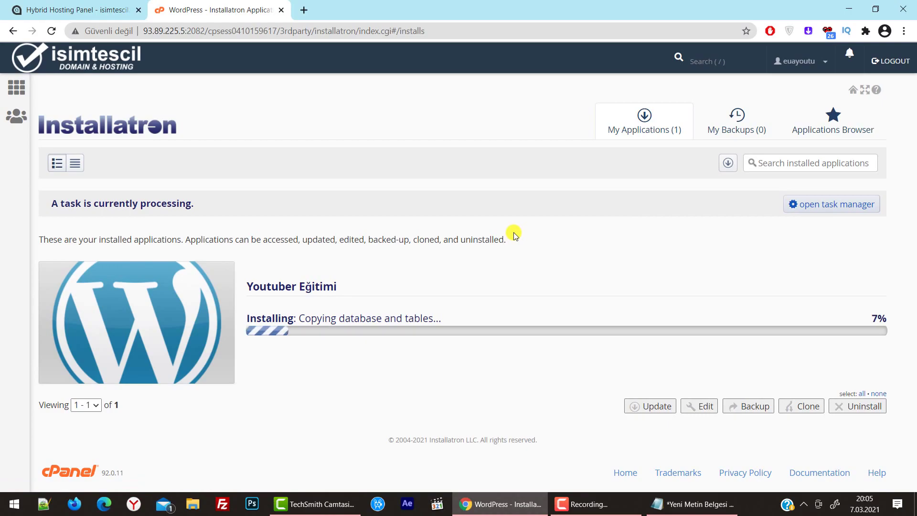
click(318, 272)
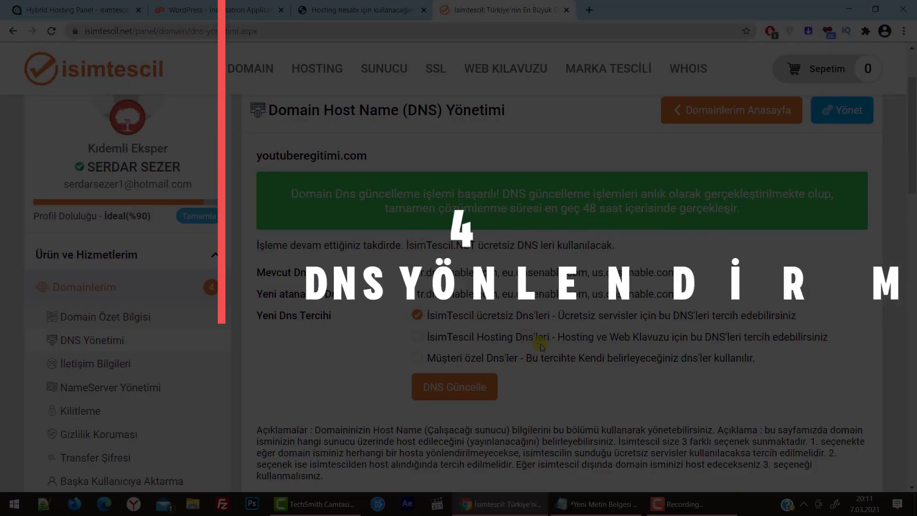
Go from the isimtescil homepage to Domain Yönetimi and open youtuberegitimi.com's settings
scroll(551, 337, up, 3)
scroll(551, 336, down, 5)
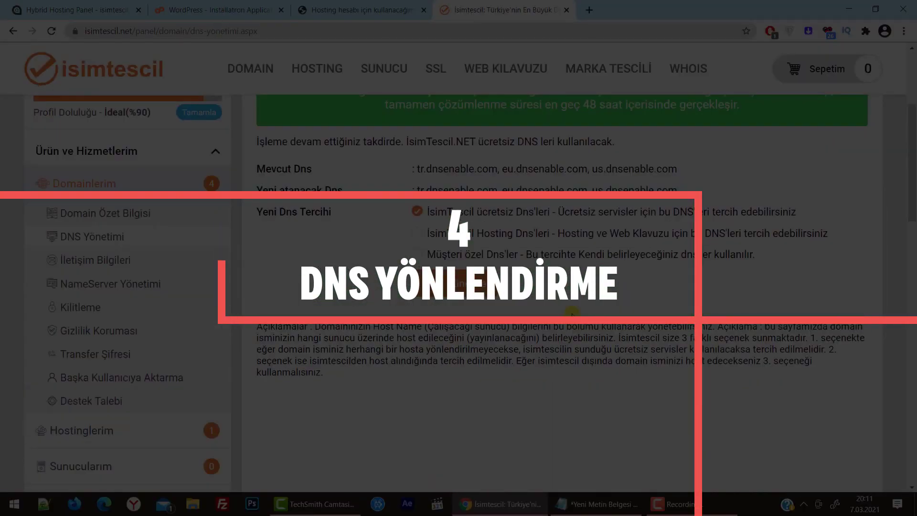
scroll(569, 313, up, 5)
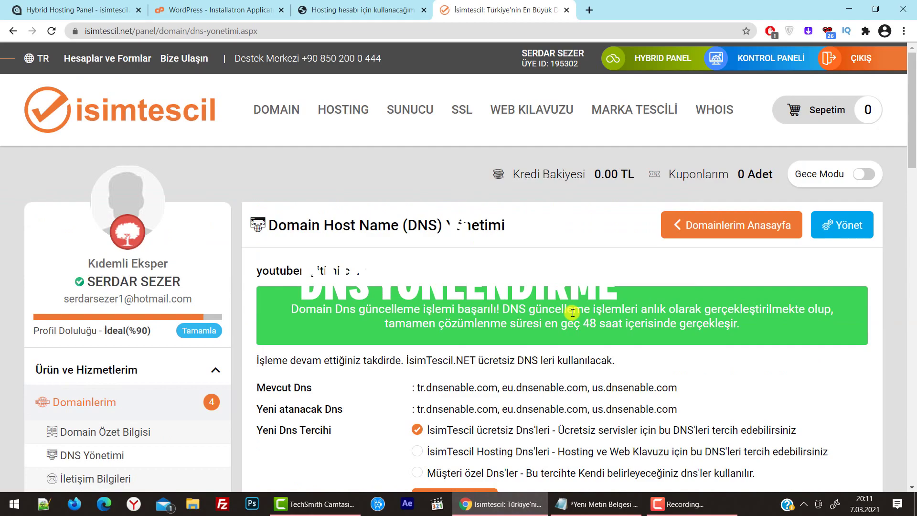
scroll(486, 307, down, 1)
scroll(158, 114, up, 1)
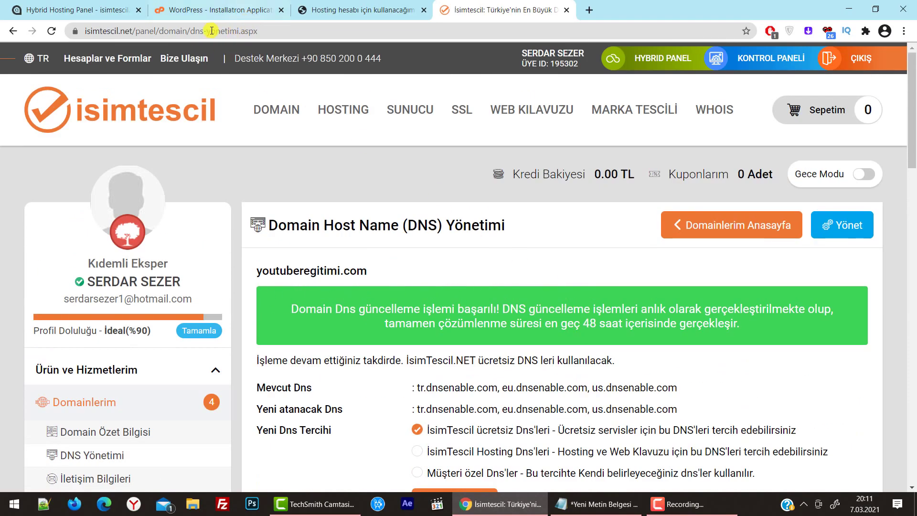
click(151, 107)
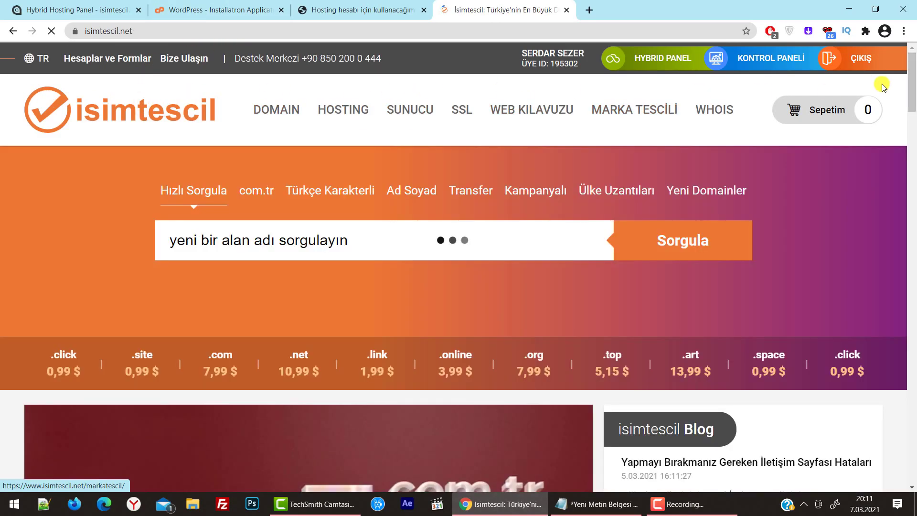
mouse_move(775, 58)
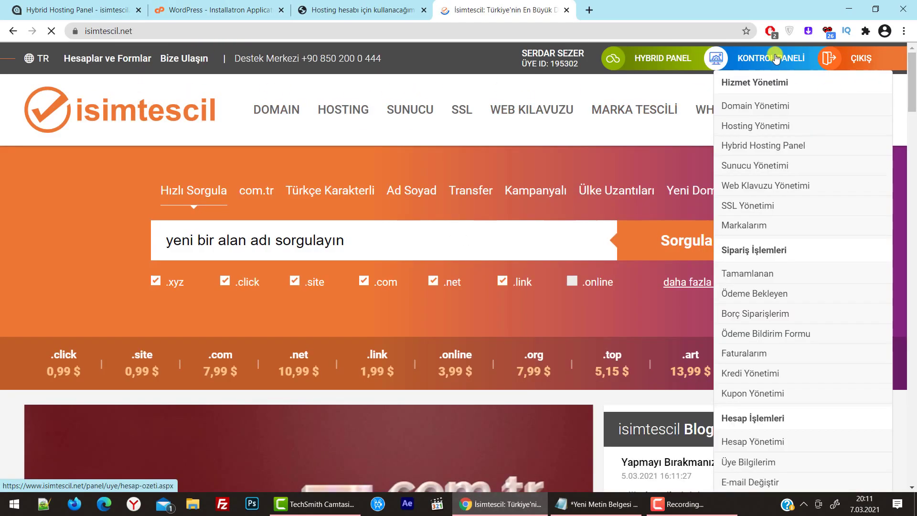
click(772, 105)
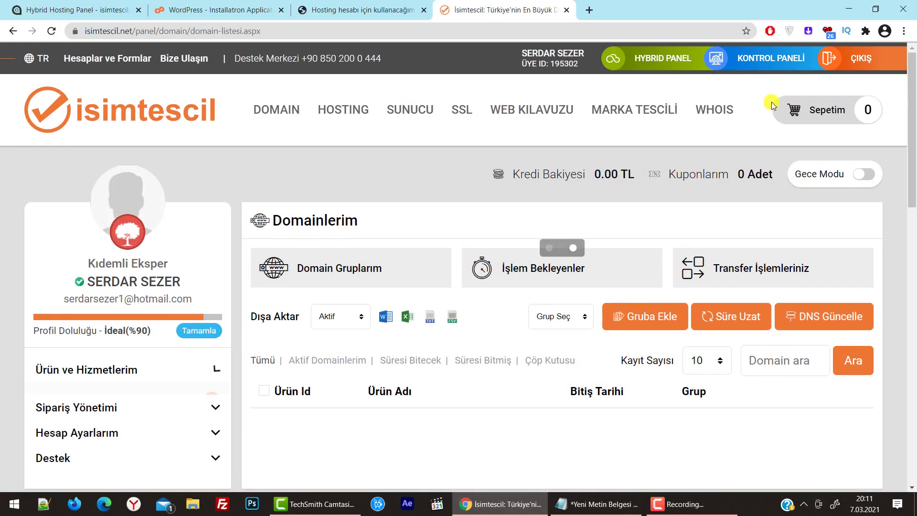
scroll(777, 282, down, 5)
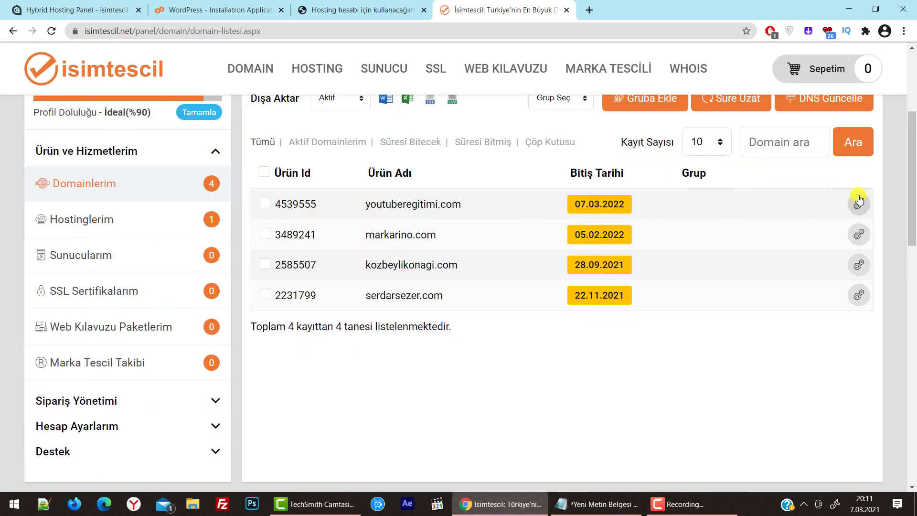
click(860, 205)
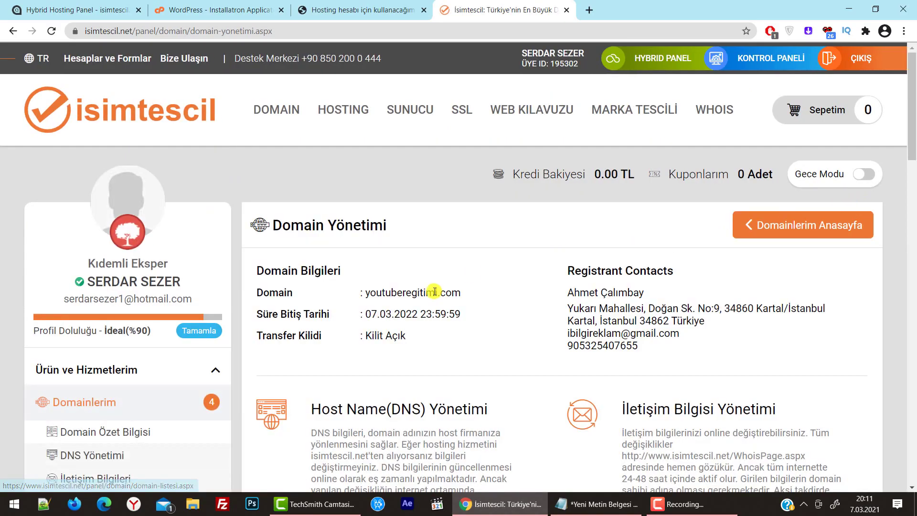
scroll(383, 223, down, 5)
In DNS host name management, switch the domain to Müşteri özel Dns'ler
click(395, 206)
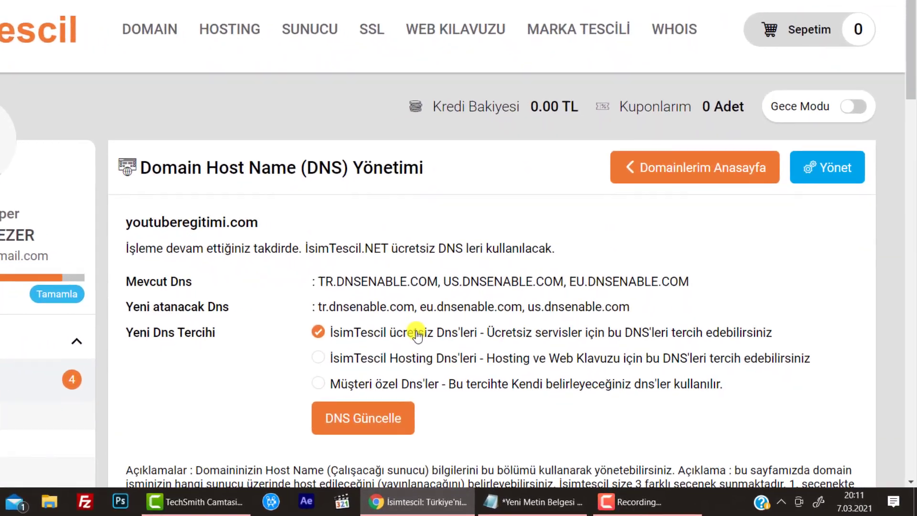
scroll(683, 366, down, 5)
scroll(682, 366, up, 5)
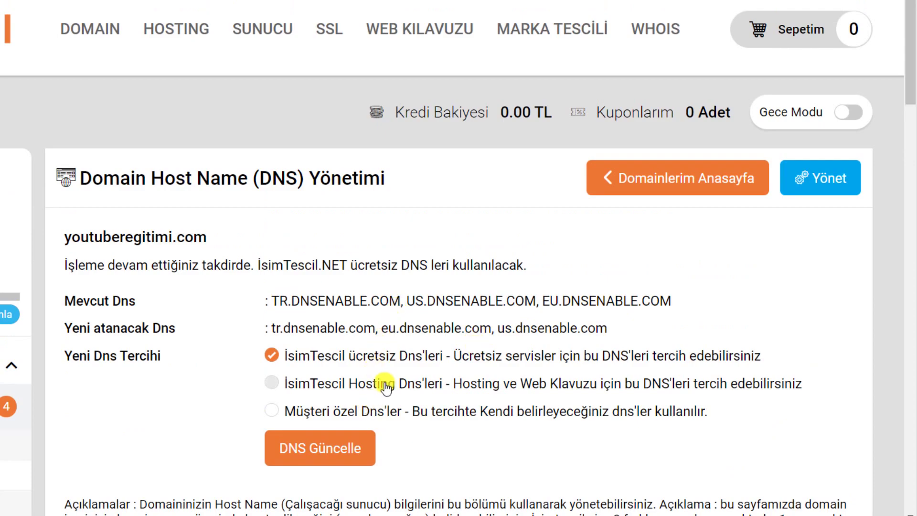
scroll(385, 386, down, 5)
scroll(386, 387, up, 5)
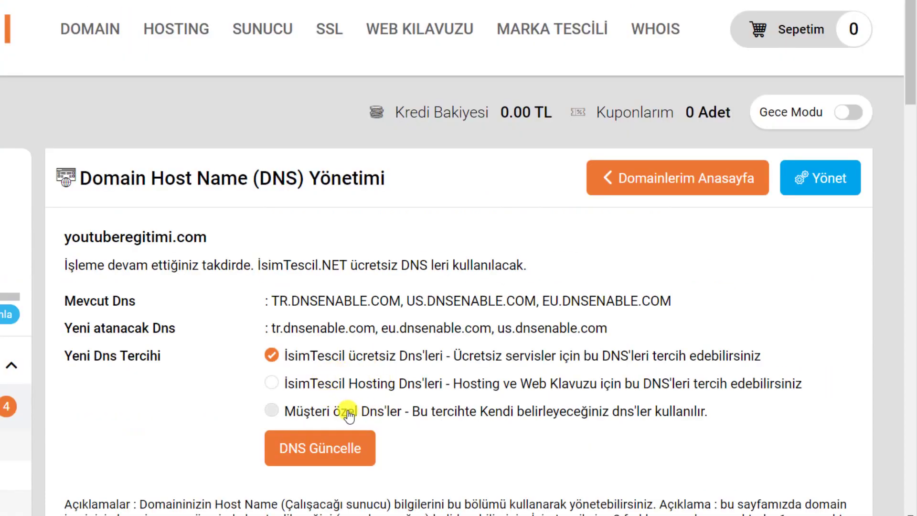
click(348, 413)
scroll(656, 317, down, 5)
Create a name server set with ns1.isimtescil.net and ns2.isimtescil.net and save it
click(606, 171)
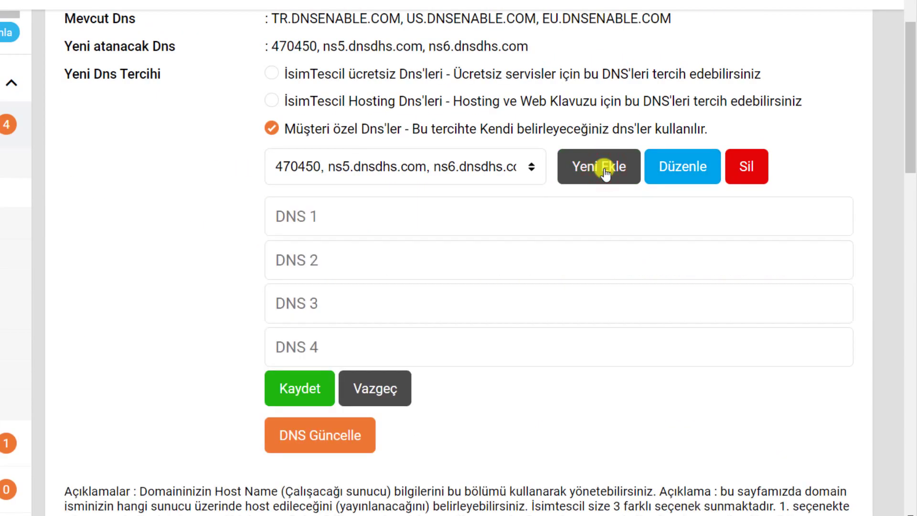
click(309, 266)
click(334, 301)
click(347, 346)
click(377, 334)
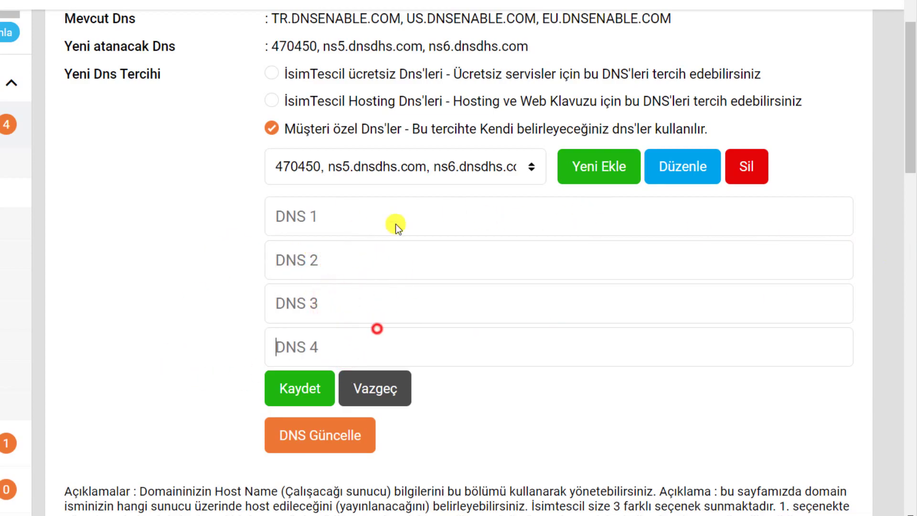
click(352, 219)
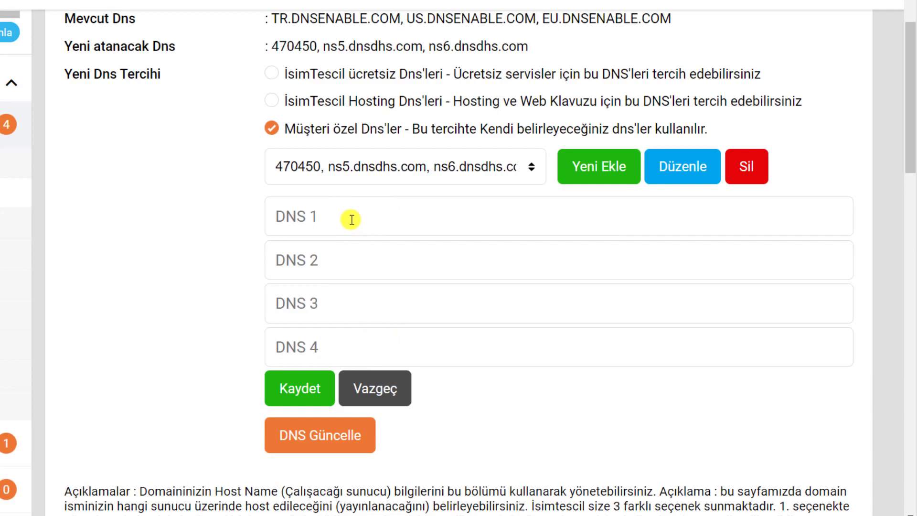
text(ns1.isimtescil.net)
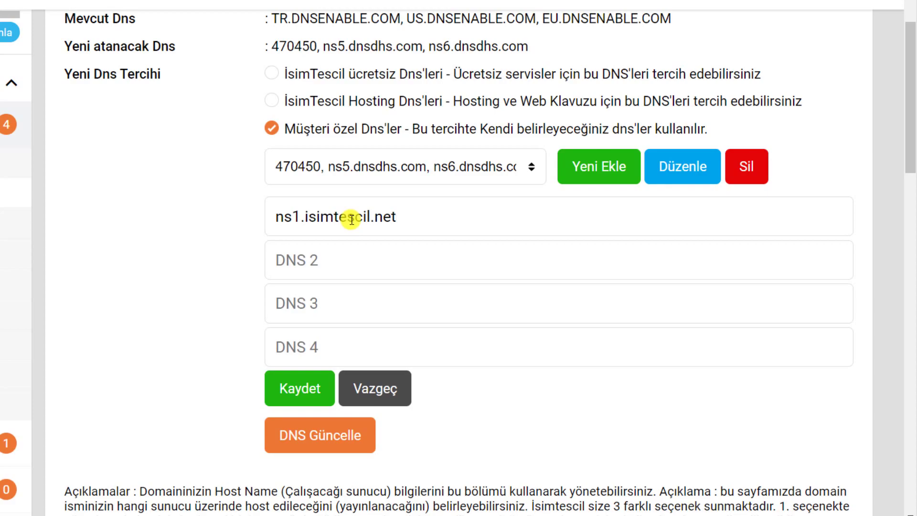
text(ns2.isimtescil.net)
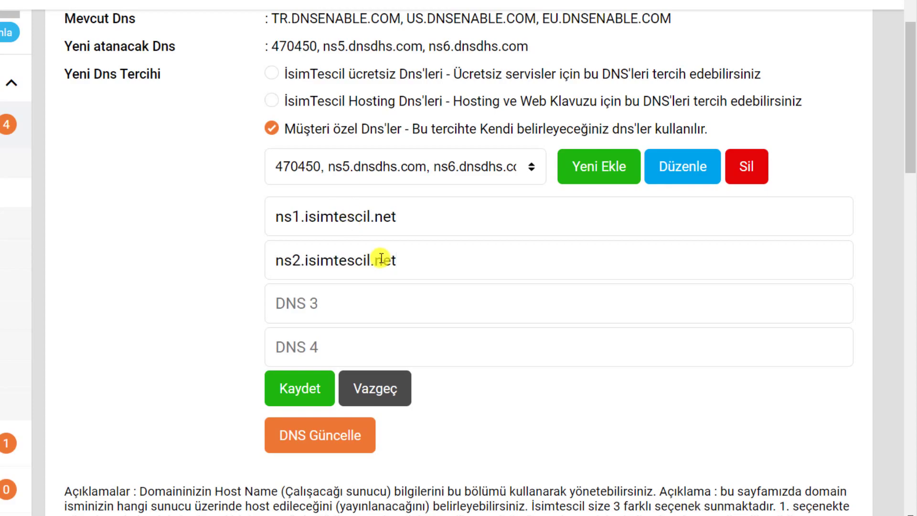
click(300, 386)
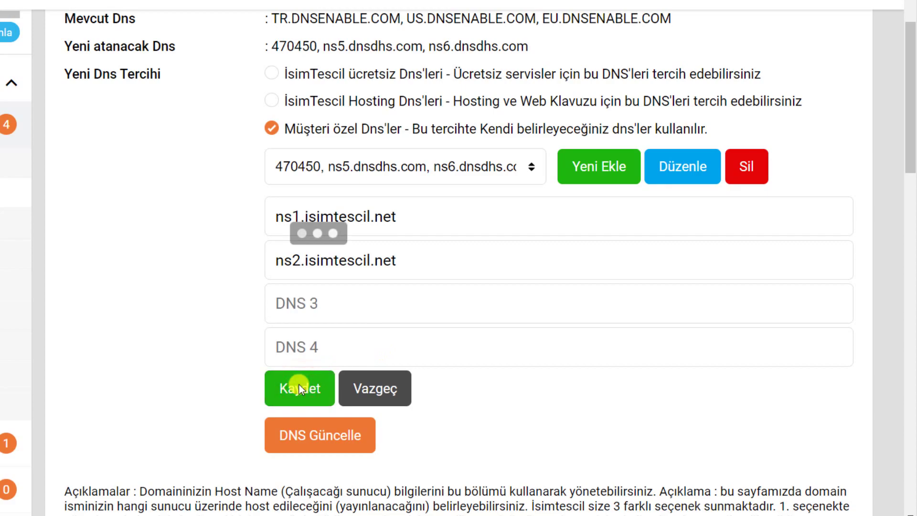
Select the 1075281 ns1/ns2.isimtescil.net set, save, and apply DNS Güncelle
click(520, 273)
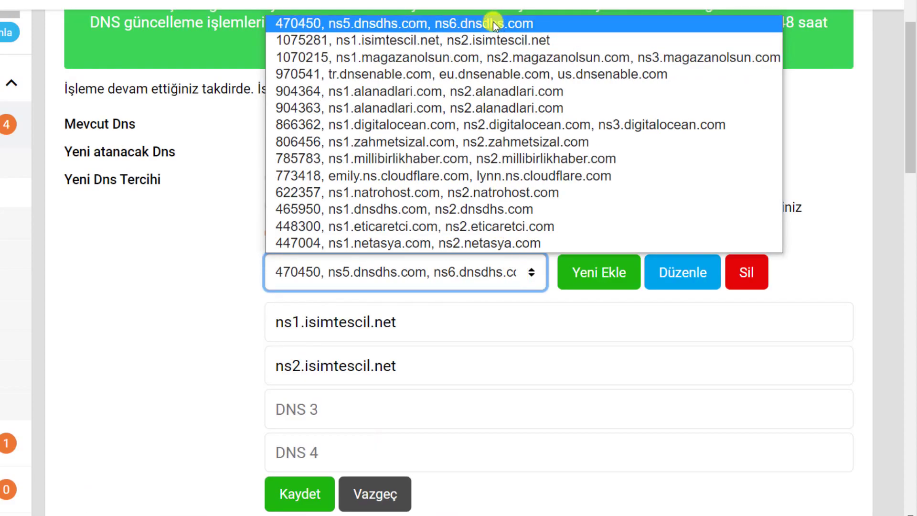
click(424, 276)
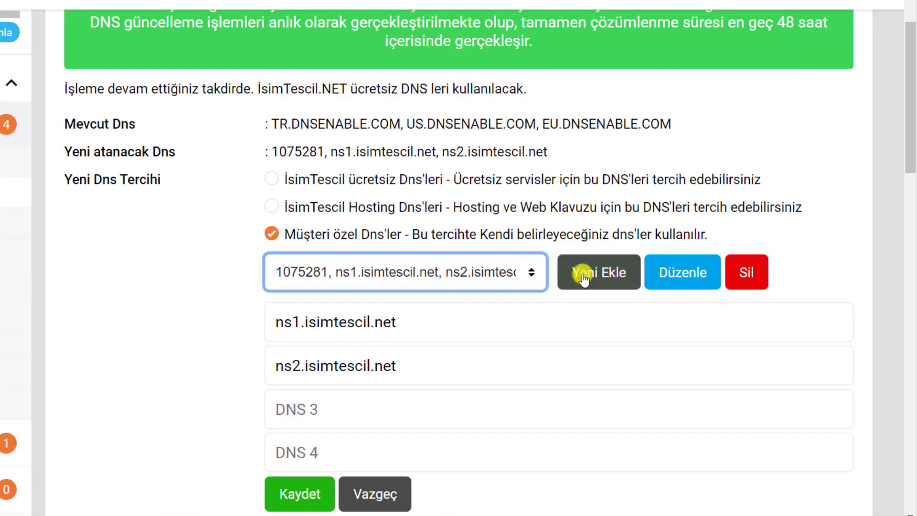
click(317, 492)
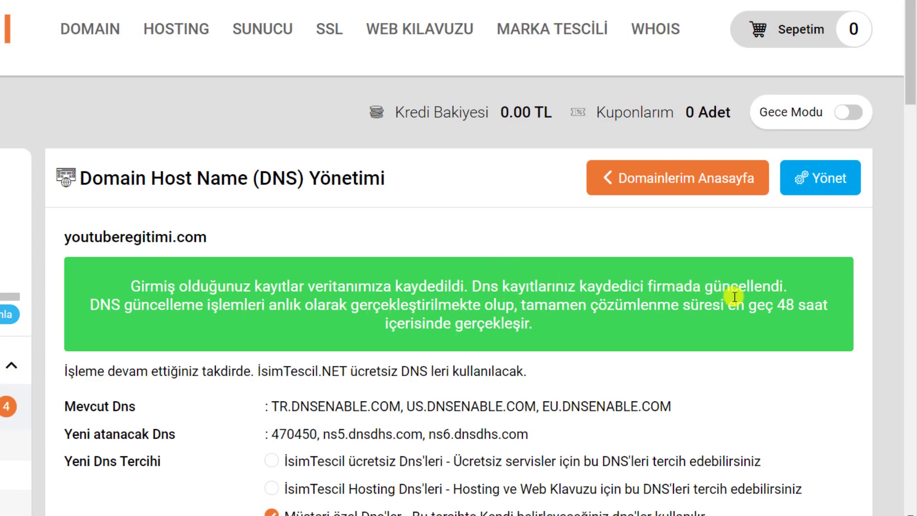
scroll(506, 296, down, 10)
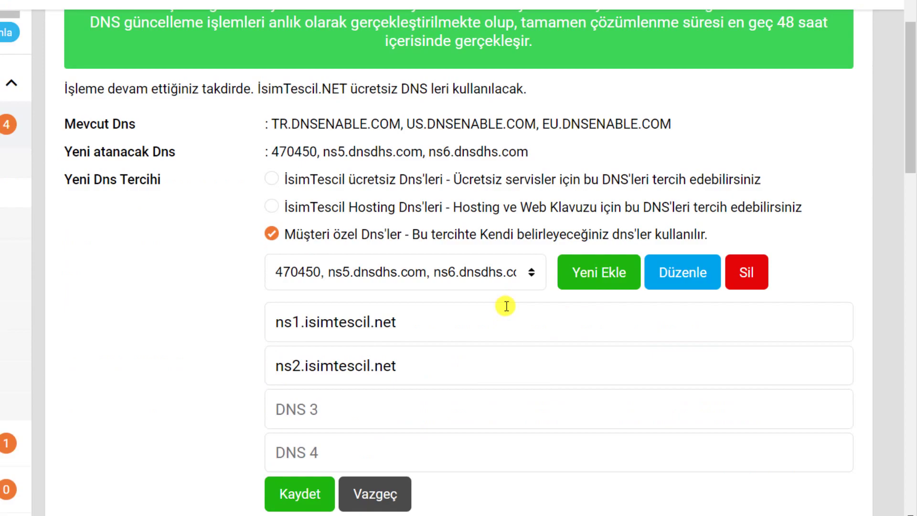
click(334, 242)
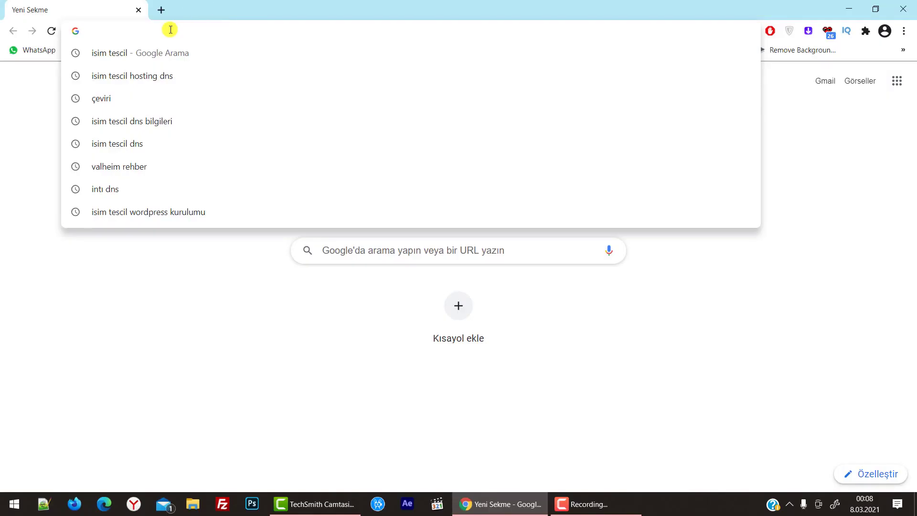
Load youtuberegitimi.com in Chrome and read its default Hello world! post
text(youtube)
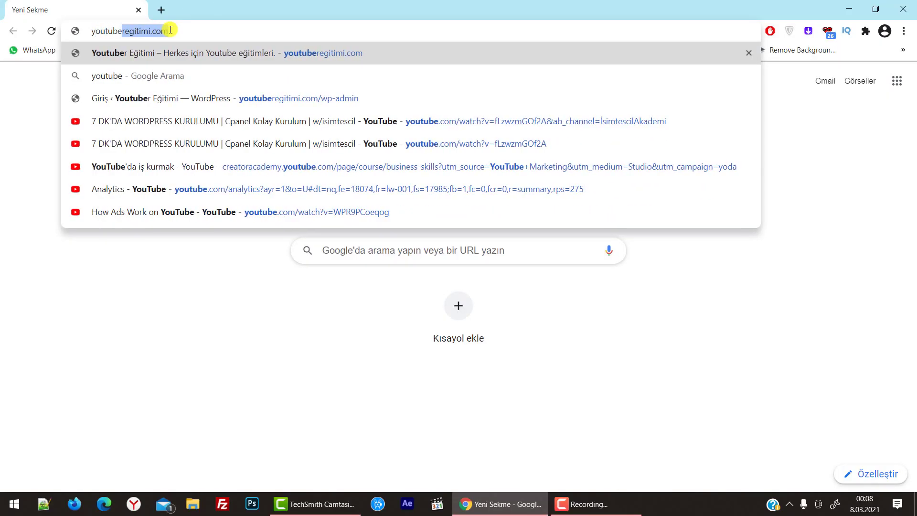
key(Return)
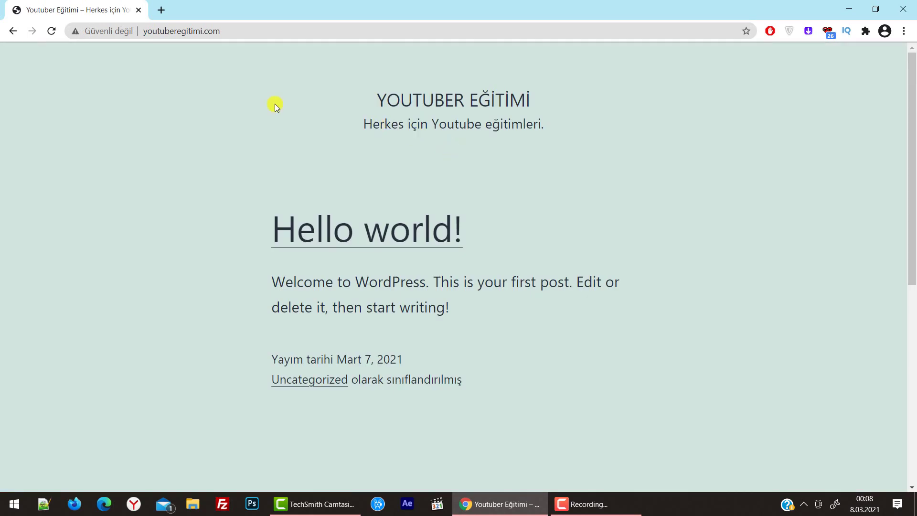
scroll(299, 242, down, 5)
scroll(327, 260, up, 5)
scroll(380, 246, down, 5)
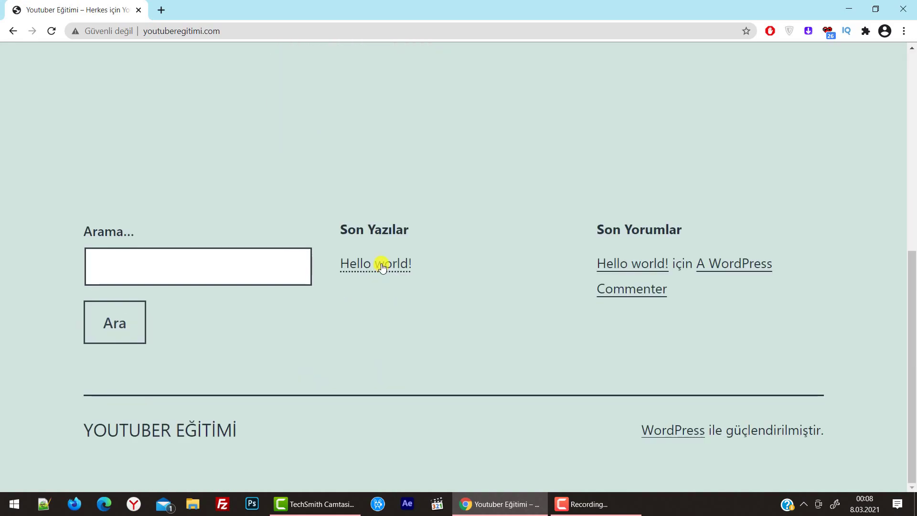
click(382, 266)
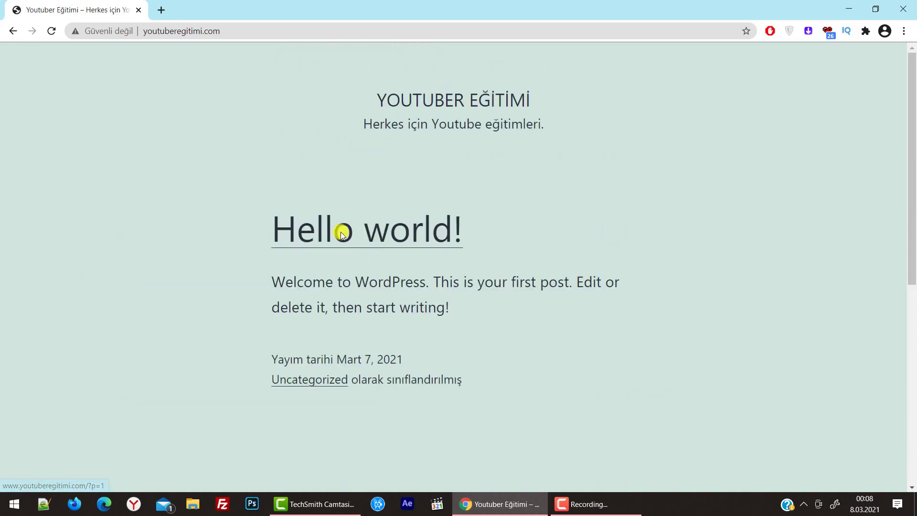
Go to youtuberegitimi.com/wp-admin and sign in as the administrator to reach the Başlangıç dashboard
click(237, 36)
click(241, 31)
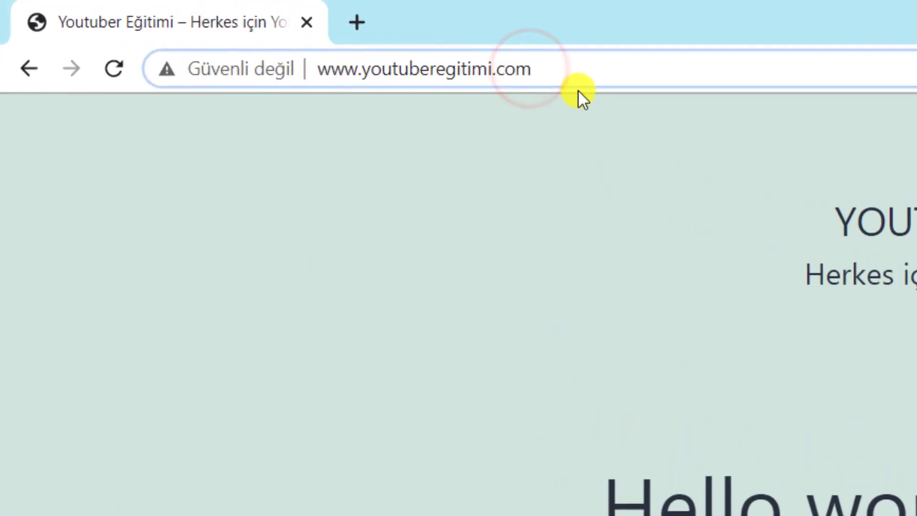
text(/)
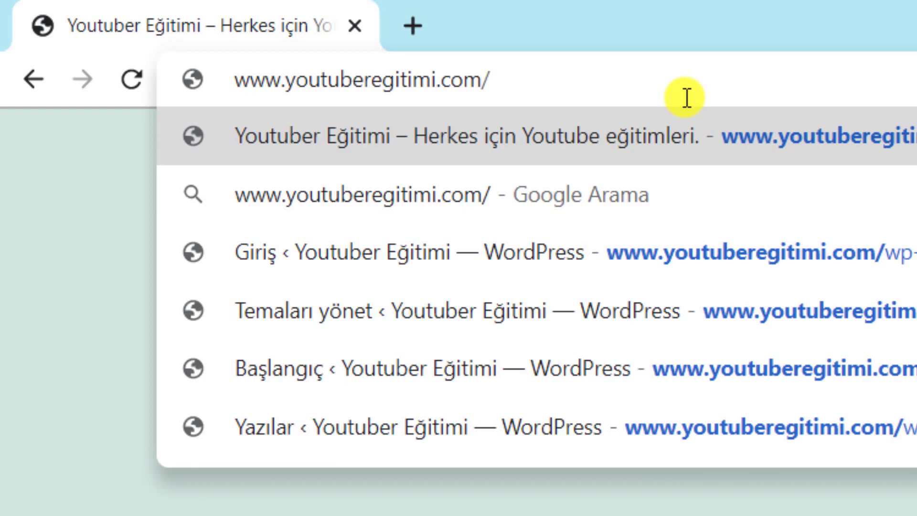
text(wp-admin)
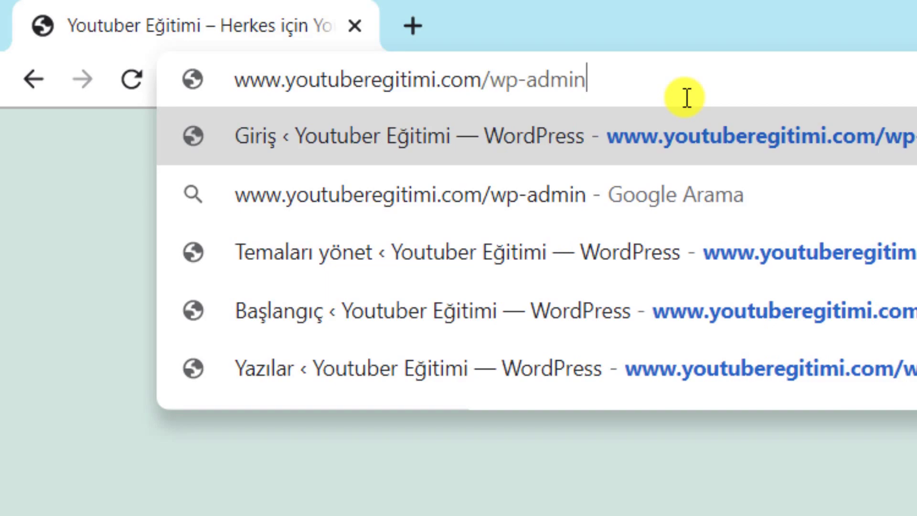
key(Return)
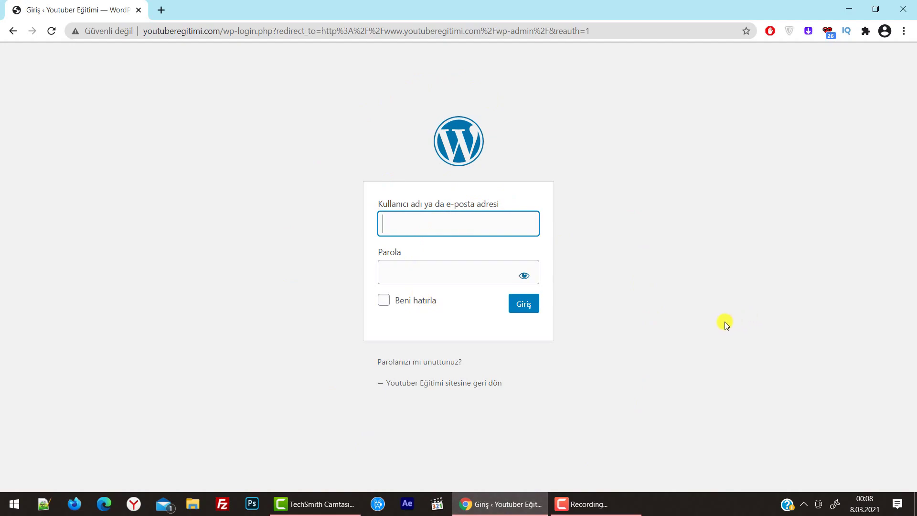
right_click(713, 509)
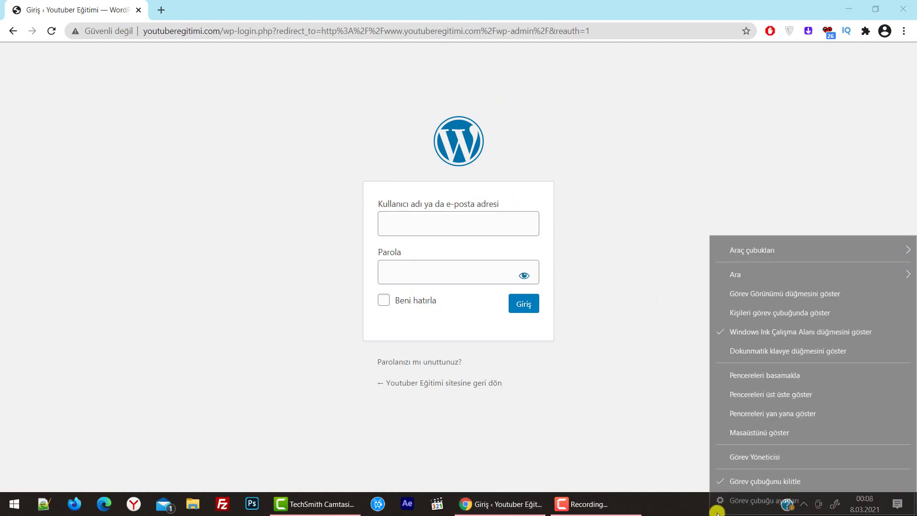
click(621, 232)
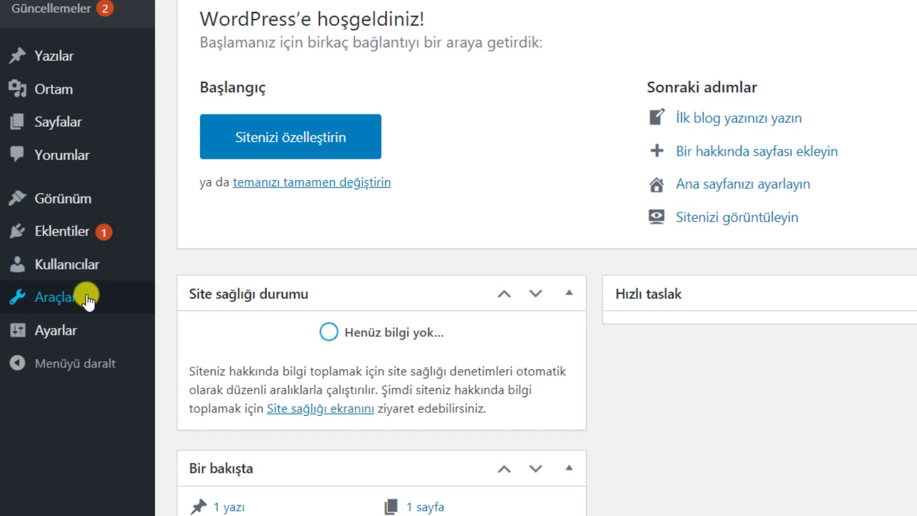
Search new themes for 'boston', then install and activate the Boston theme
click(79, 198)
click(232, 205)
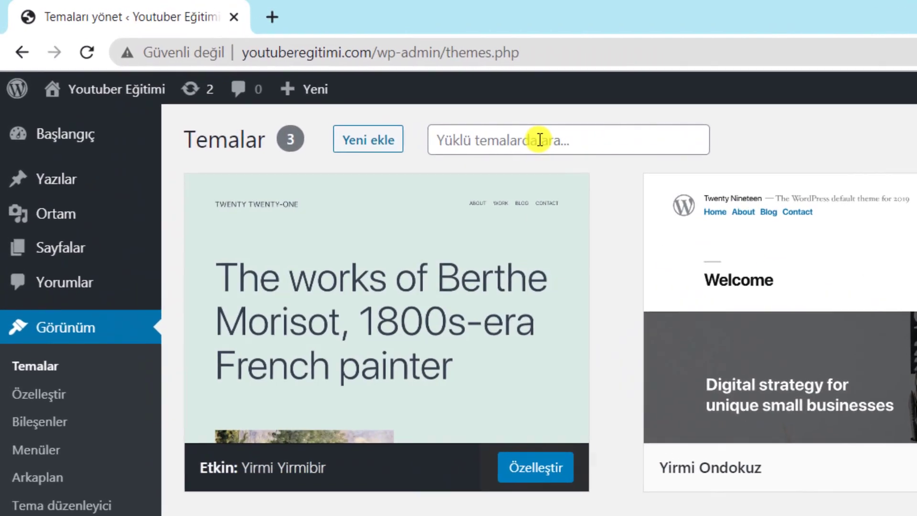
click(319, 83)
click(207, 84)
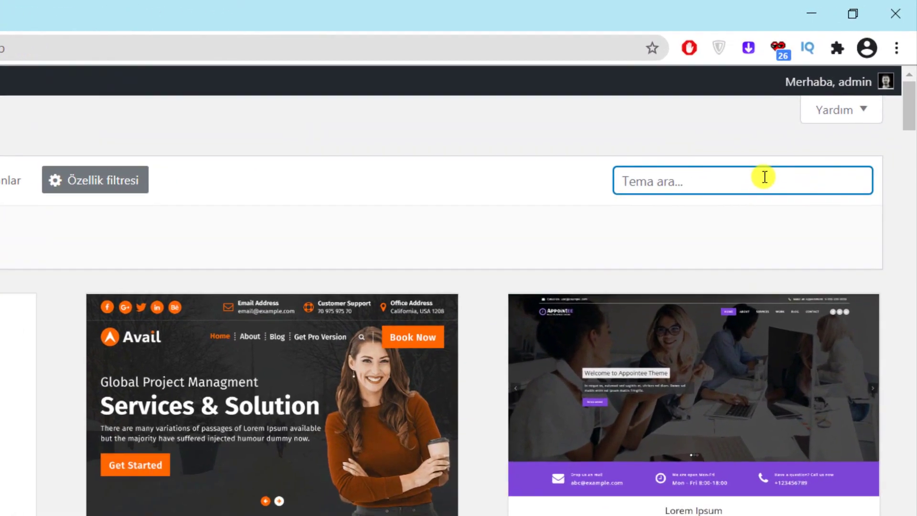
text(bo)
text(ston)
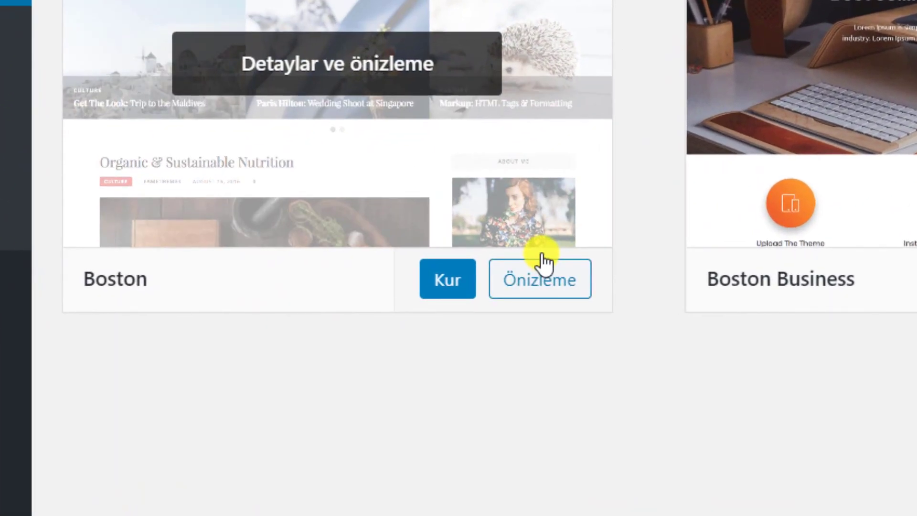
click(443, 278)
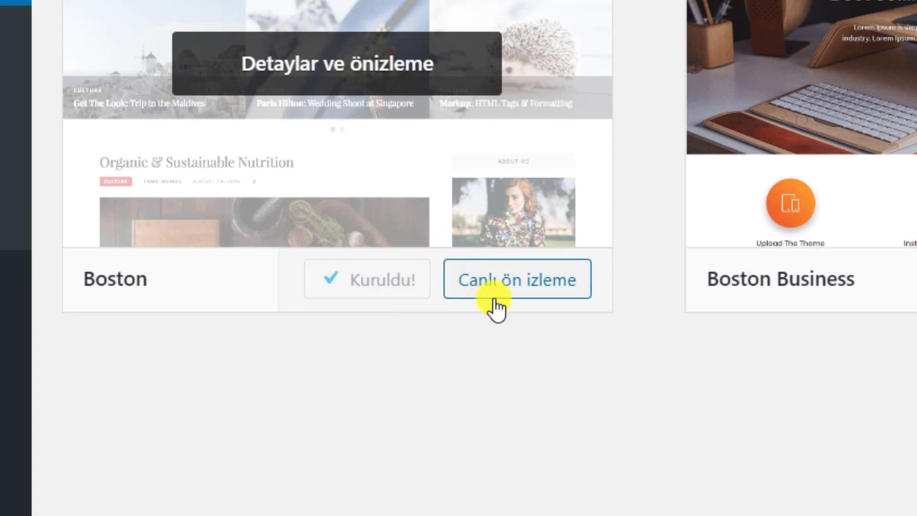
click(393, 291)
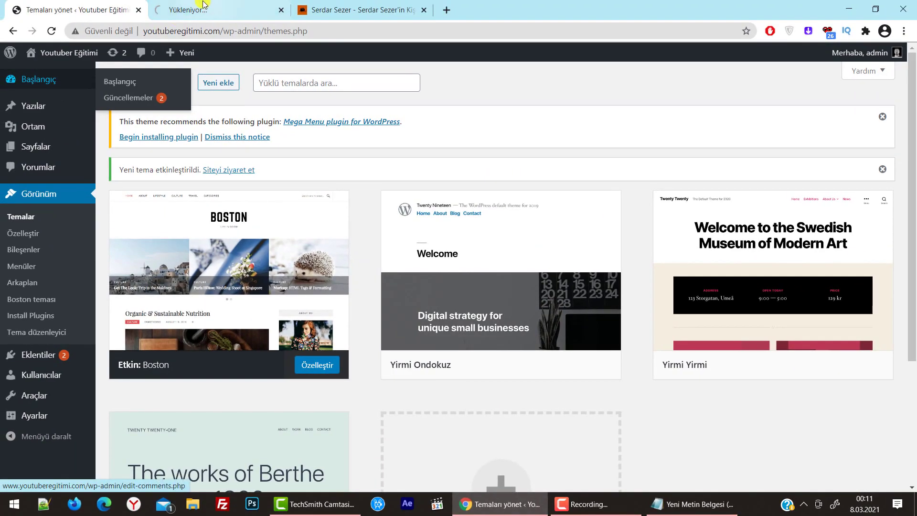
View the live Youtuber Eğitimi front end to check the Boston theme's look
click(203, 8)
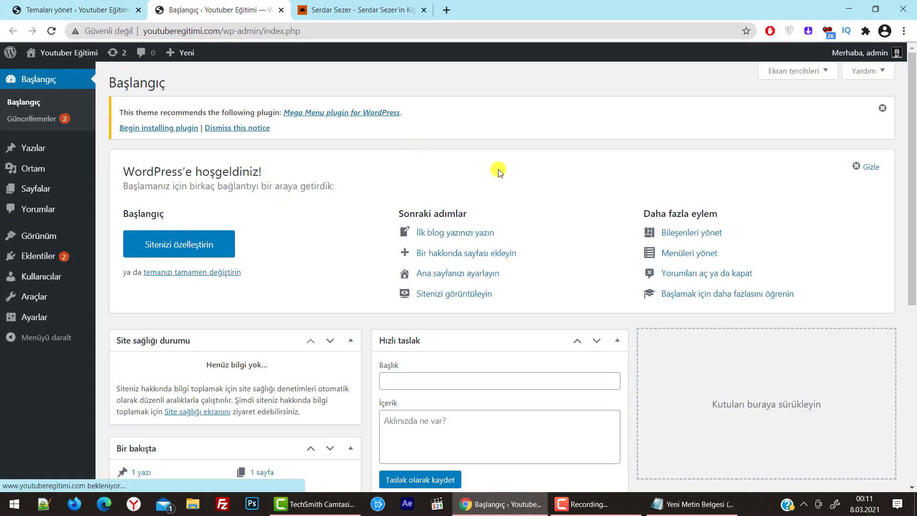
mouse_move(62, 53)
click(68, 73)
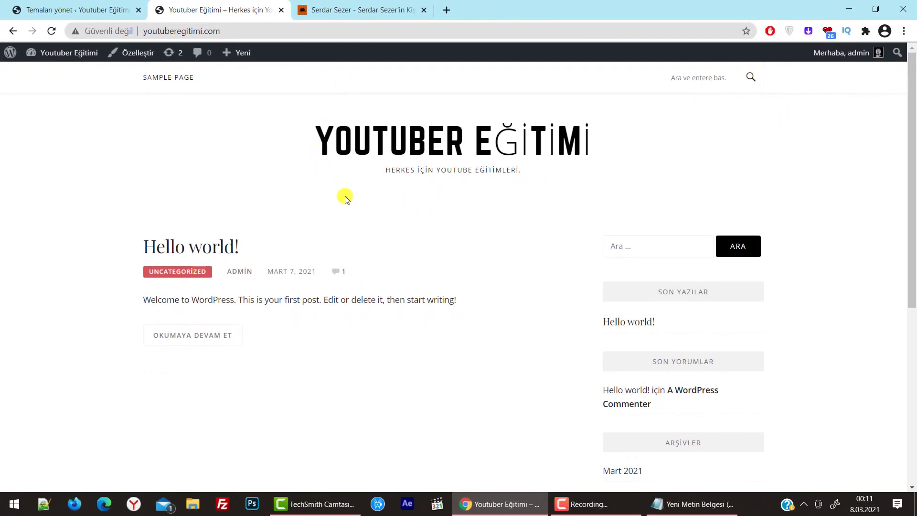
drag(597, 135, 302, 135)
click(694, 164)
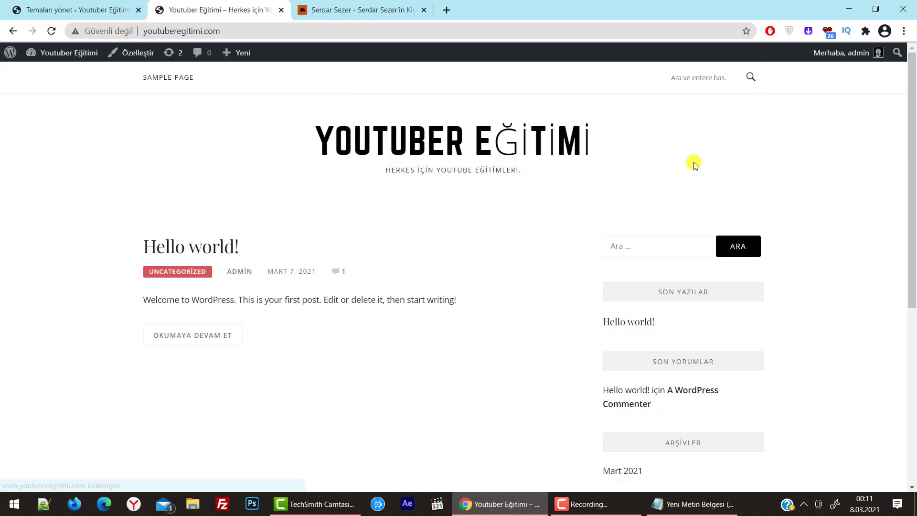
scroll(274, 188, down, 6)
scroll(287, 196, up, 7)
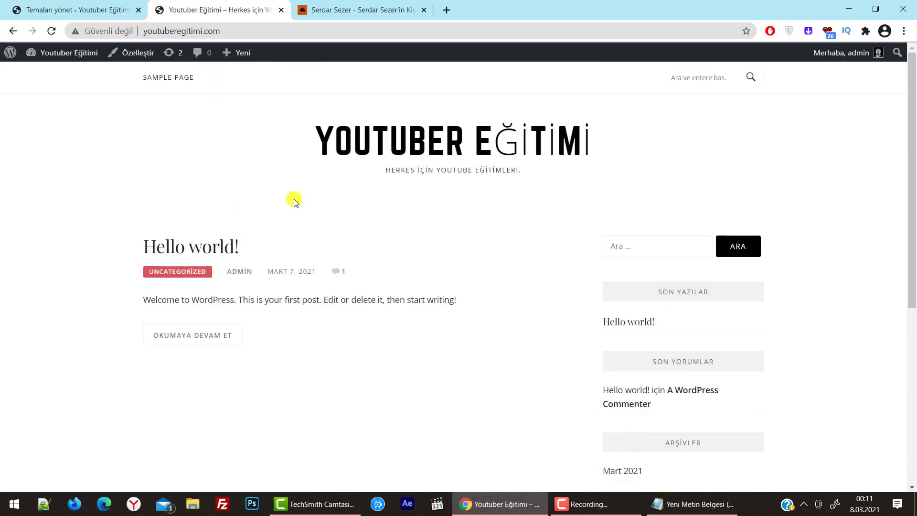
Compare it with the other site's tab, then return to the Youtuber Eğitimi tab
click(305, 3)
scroll(406, 246, up, 15)
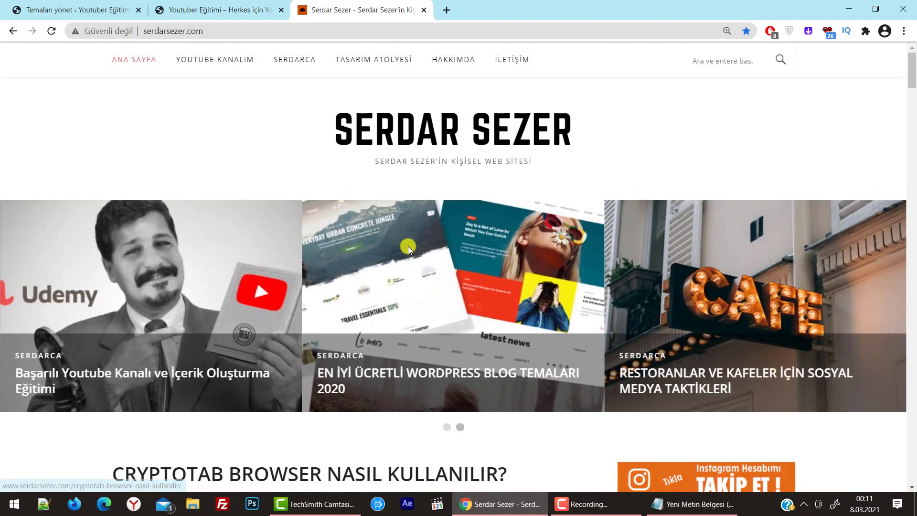
scroll(407, 246, down, 8)
click(215, 9)
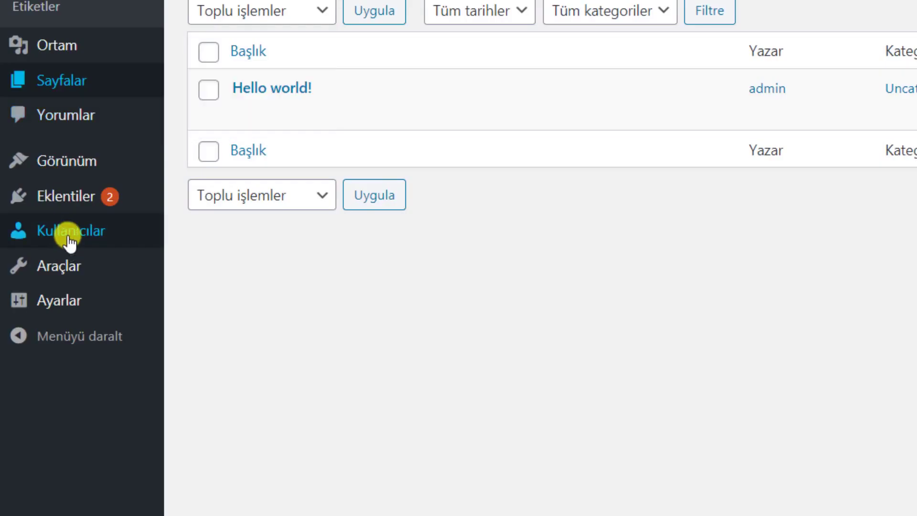
In the Menus editor, change the Başlangıç item's navigation label to Ana Sayfa
mouse_move(70, 176)
click(234, 254)
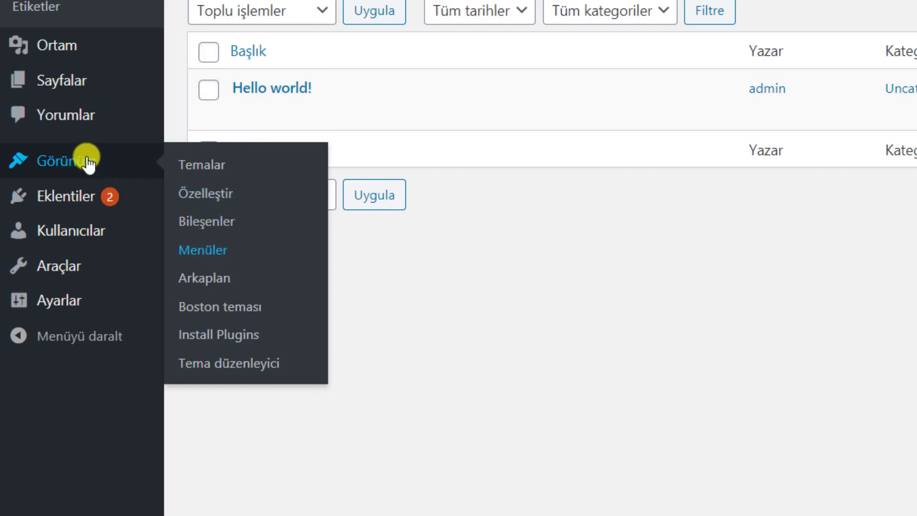
click(193, 249)
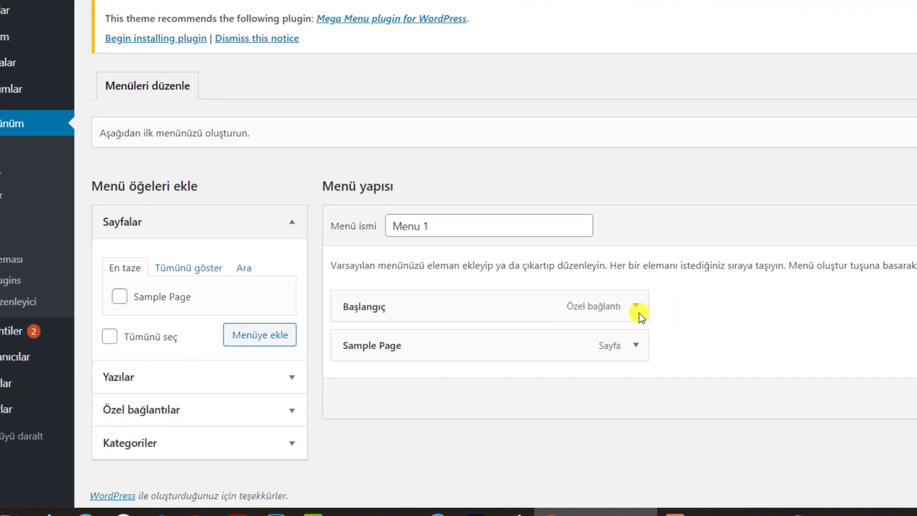
click(635, 308)
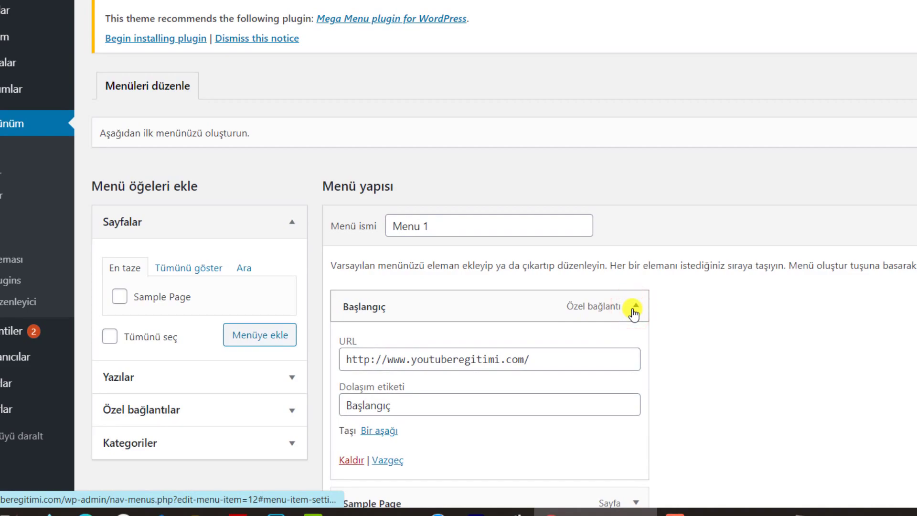
click(634, 310)
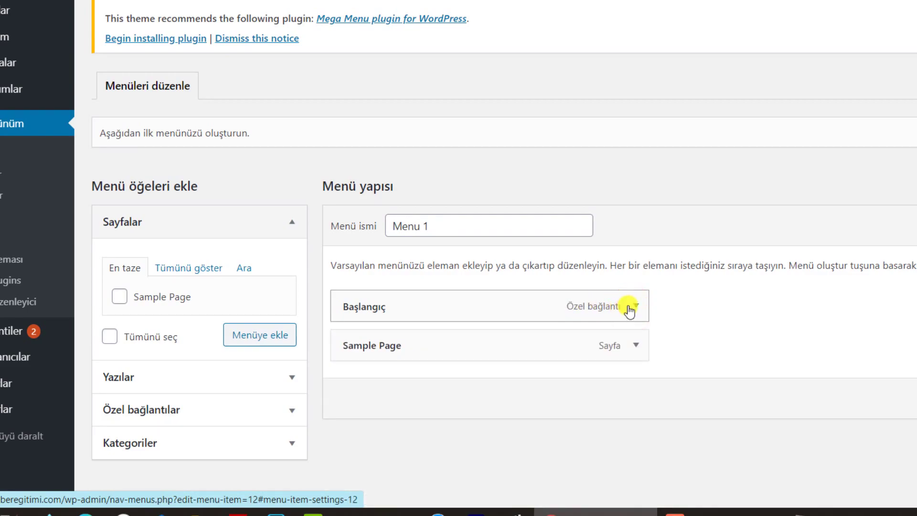
click(629, 306)
double_click(408, 405)
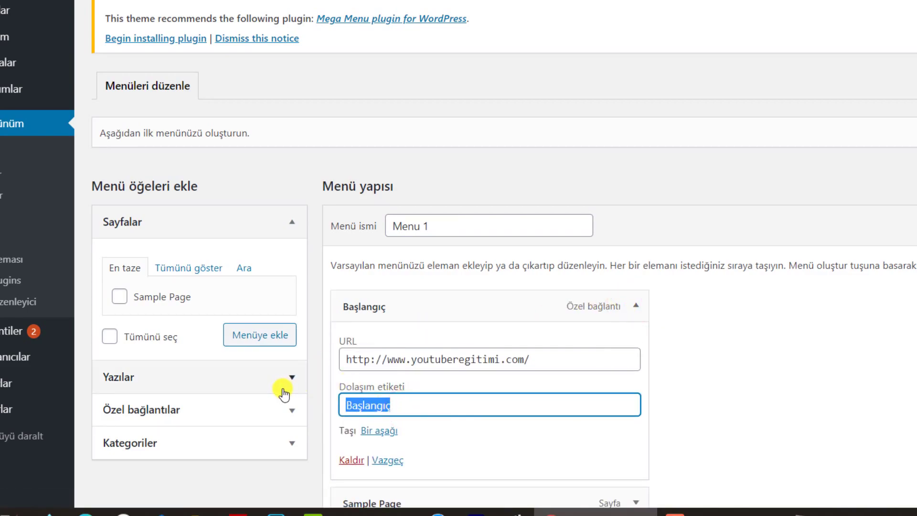
text(Ana Sayfa)
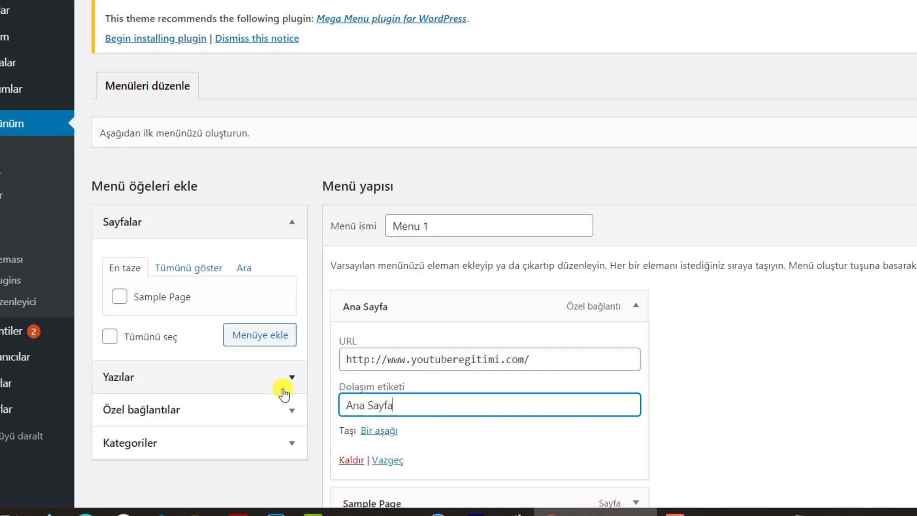
Remove the Sample Page item from Menu 1
scroll(284, 392, down, 3)
click(636, 368)
scroll(563, 394, down, 4)
click(343, 365)
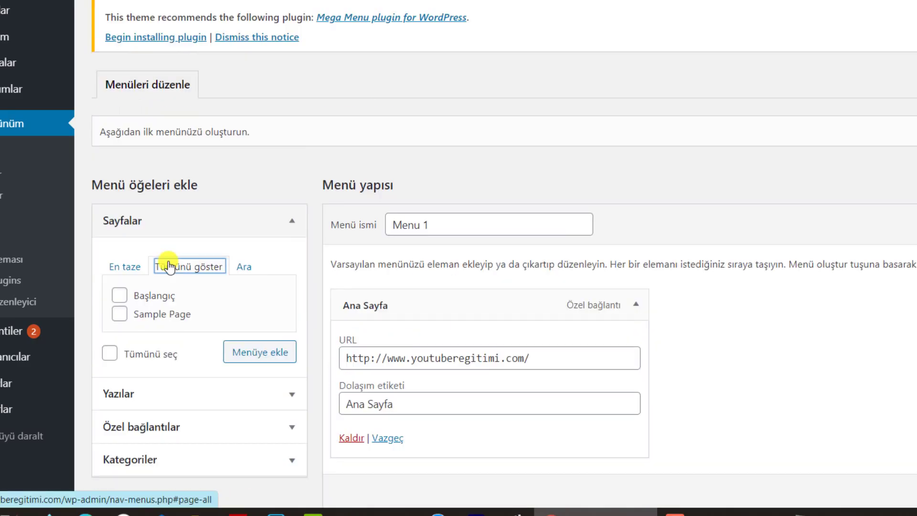
Browse all pages in the Pages panel, switch back to most recent, and expand Categories
click(182, 265)
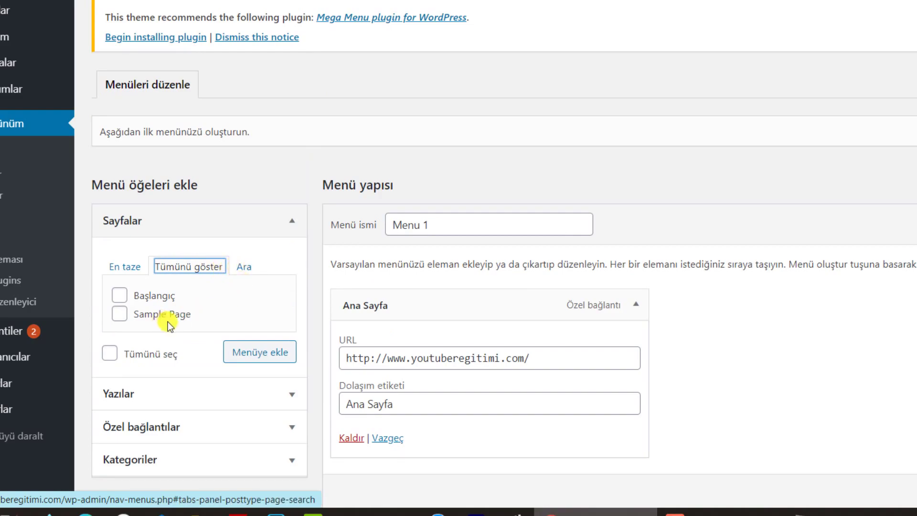
scroll(138, 267, down, 1)
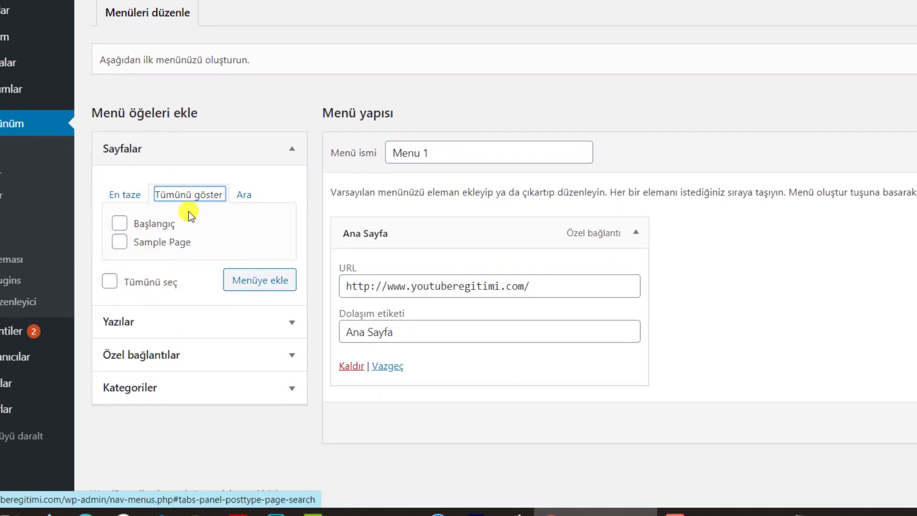
click(122, 195)
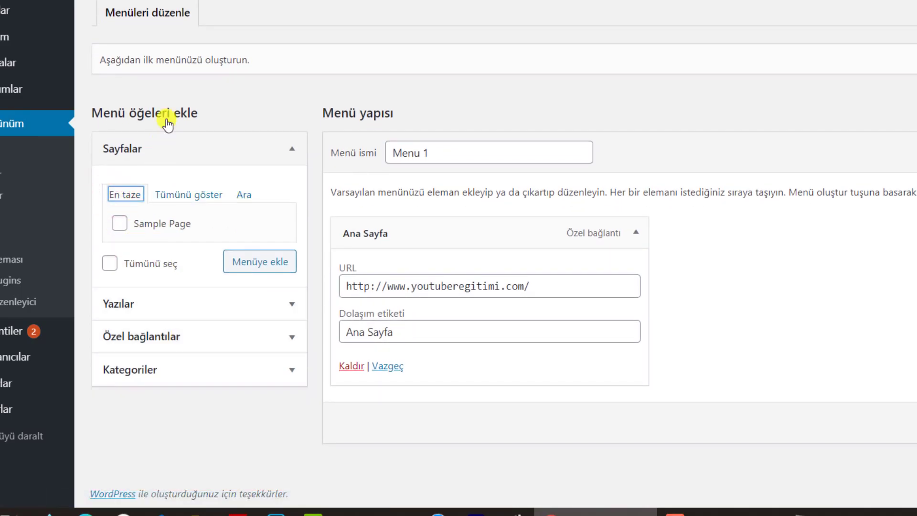
click(215, 365)
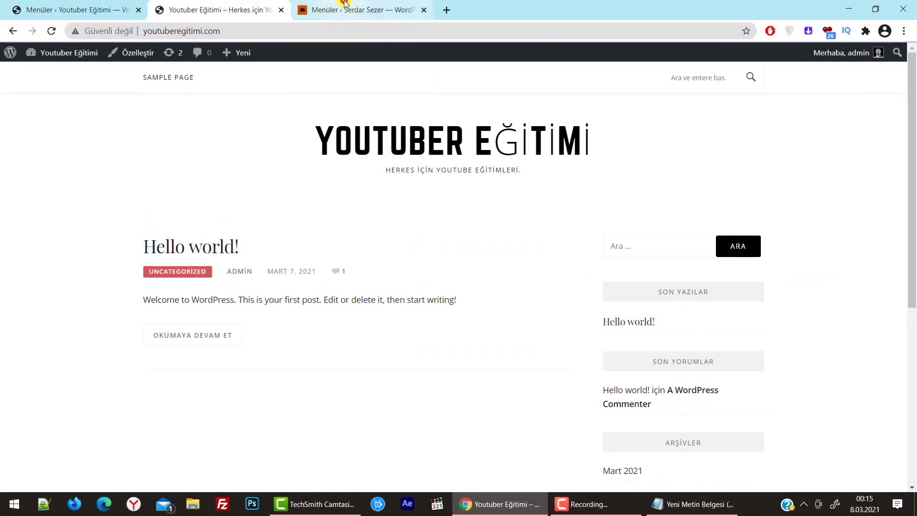
click(358, 9)
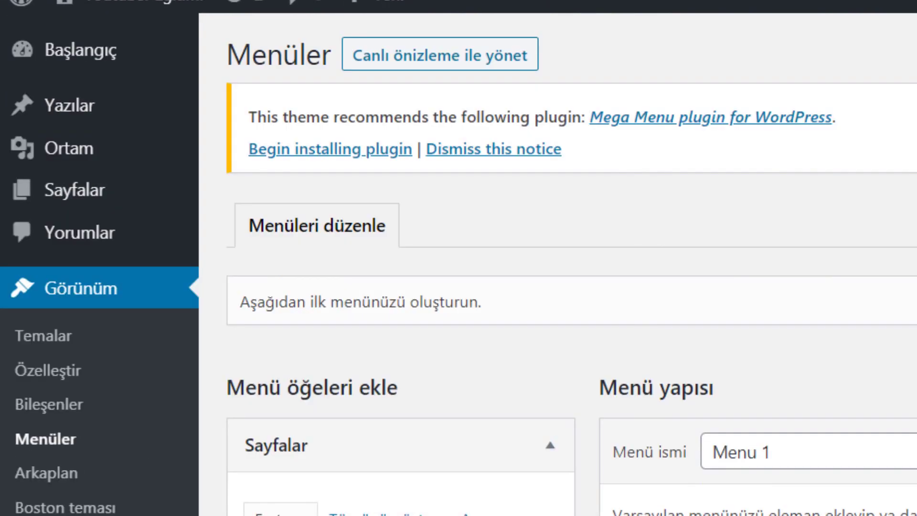
mouse_move(61, 198)
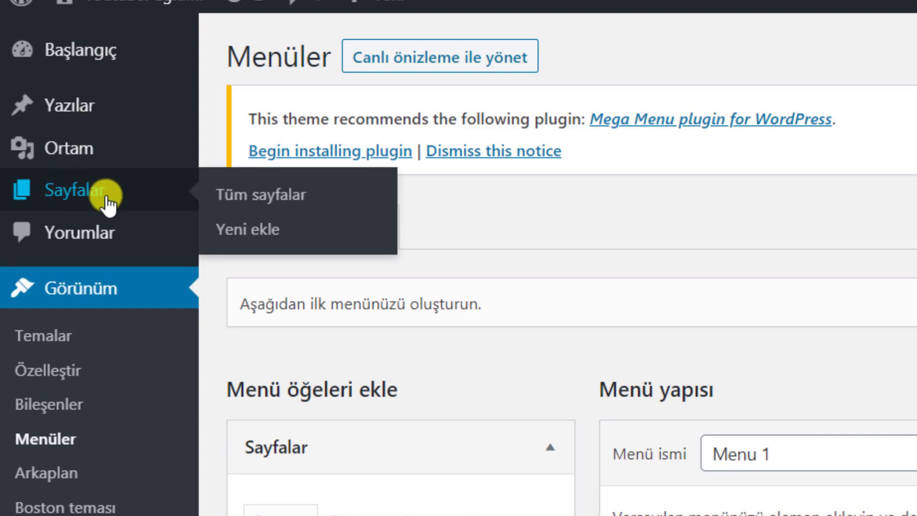
Create and save a new page titled 'Hakkımda', then show the All Pages list
click(253, 228)
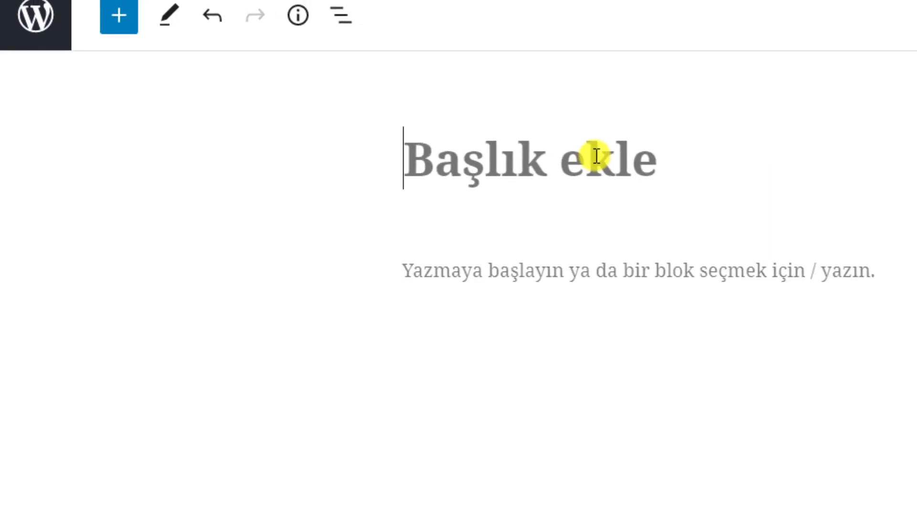
text(Hakkımda)
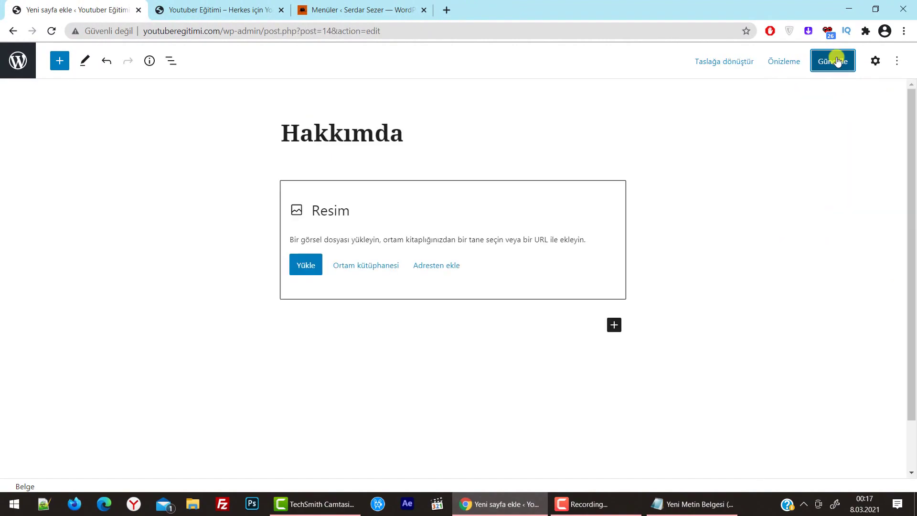
click(836, 60)
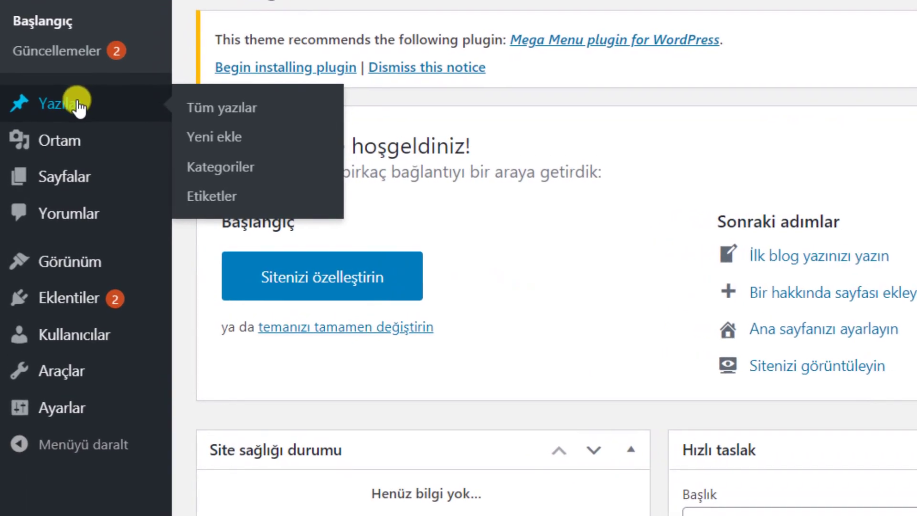
mouse_move(61, 186)
click(263, 184)
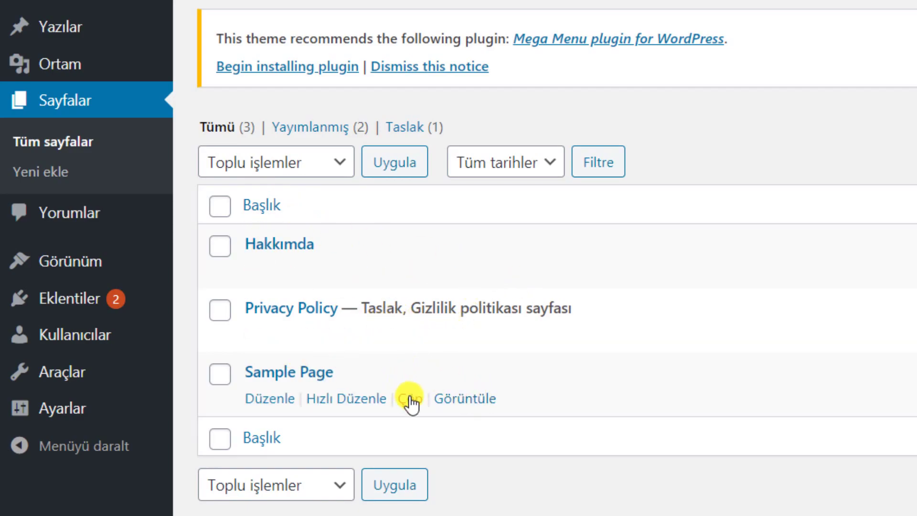
Trash the Sample Page and Privacy Policy pages
click(409, 399)
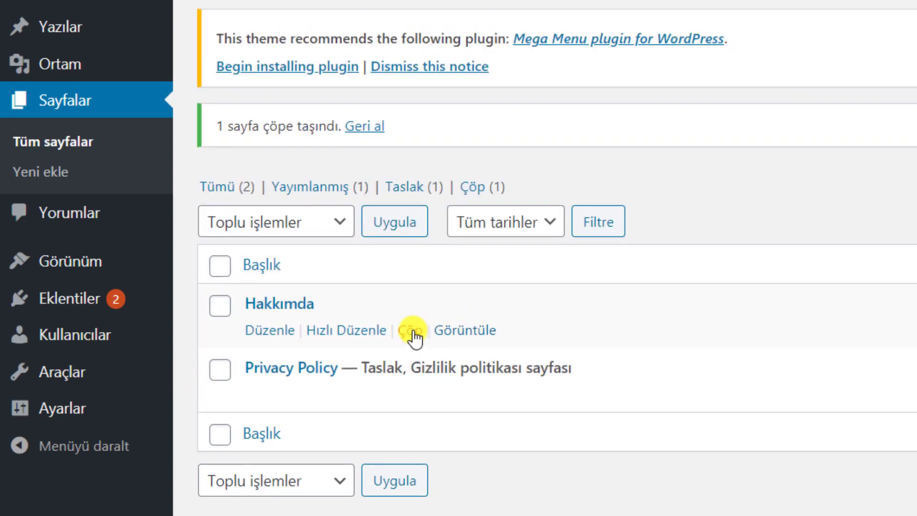
click(410, 399)
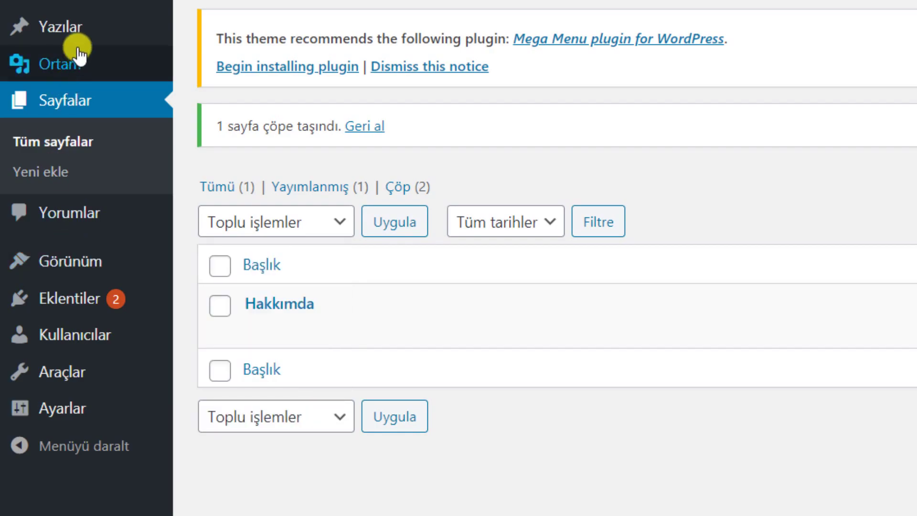
Open Post Categories, then review the reference site's Hakkımda biography page in a new tab
mouse_move(85, 31)
click(208, 91)
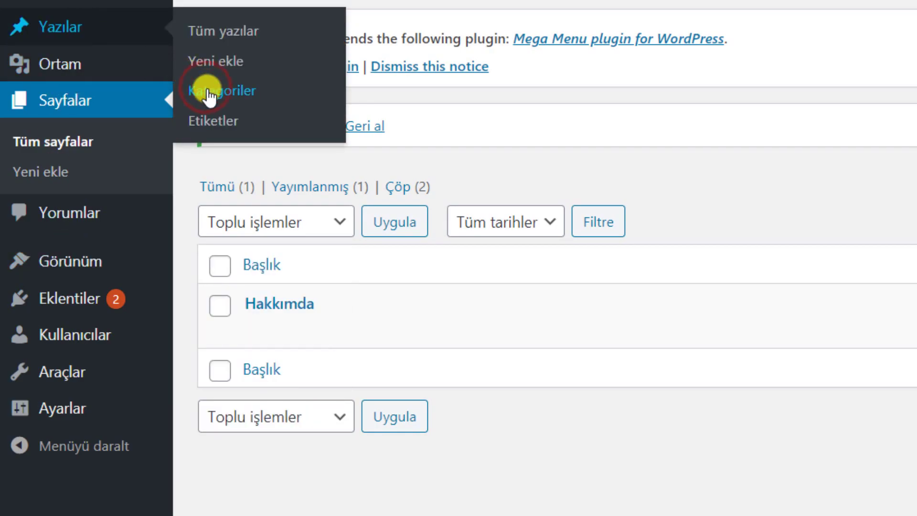
click(337, 229)
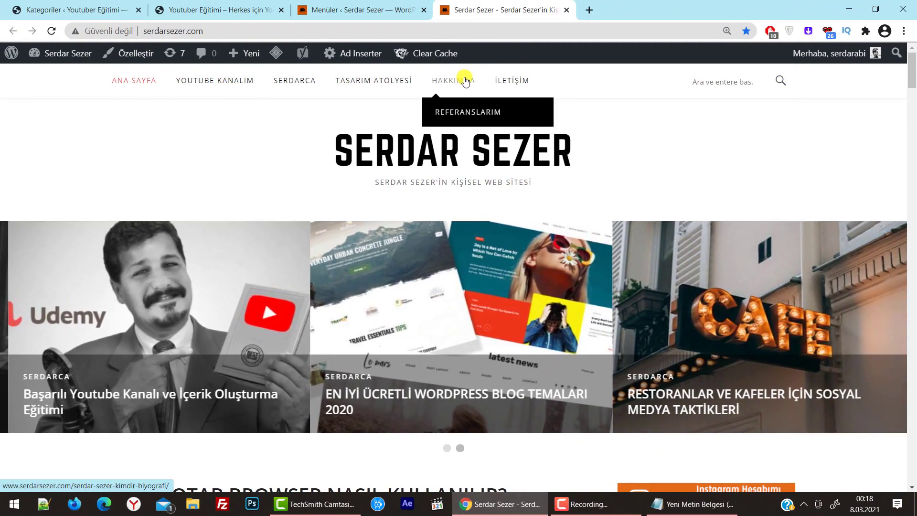
middle_click(466, 82)
click(626, 9)
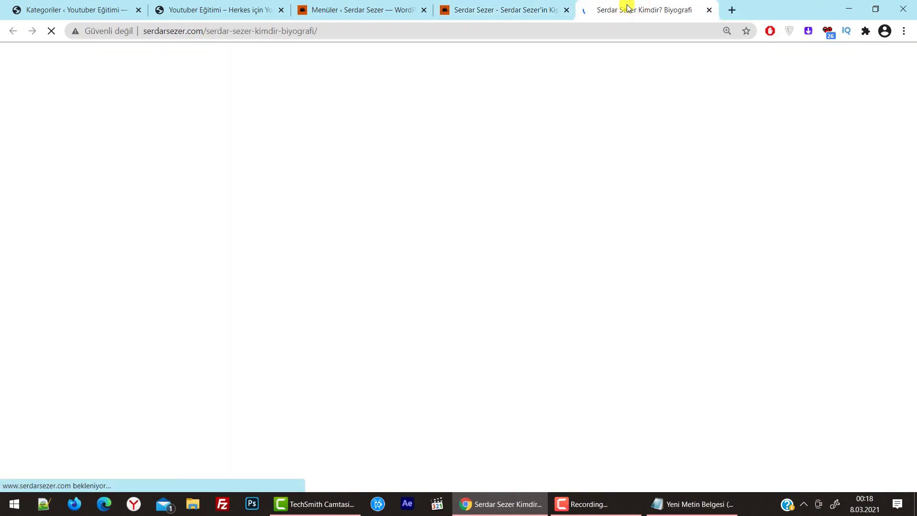
scroll(512, 239, down, 15)
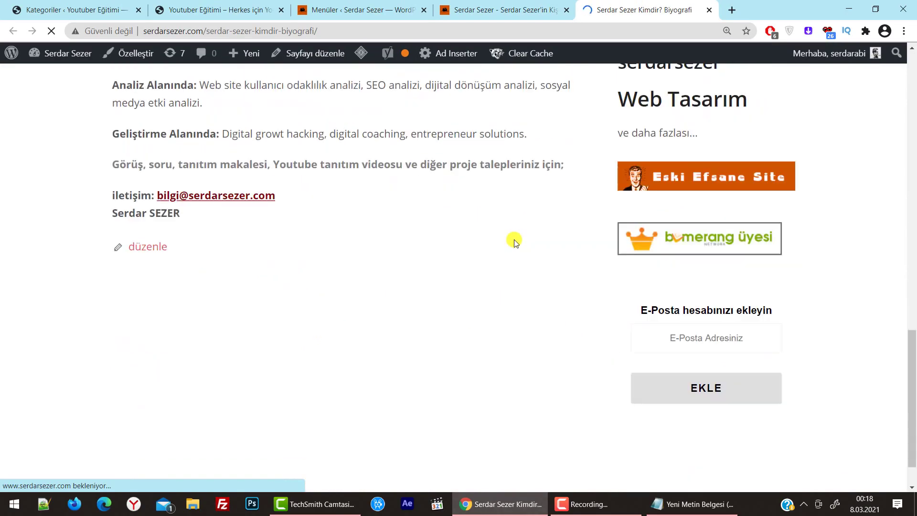
scroll(525, 220, up, 15)
click(708, 10)
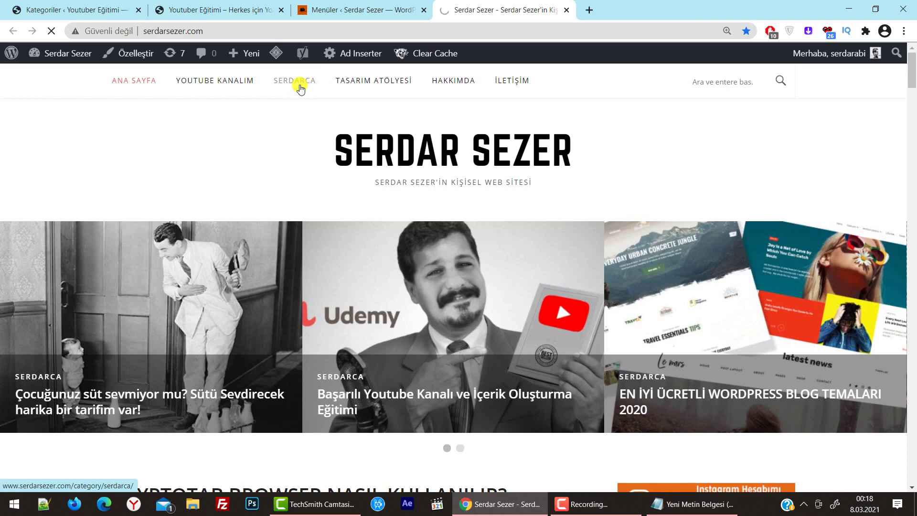
Browse the reference site's Serdarca category archive, then return to the categories tab
click(299, 89)
scroll(446, 239, down, 10)
scroll(447, 241, down, 20)
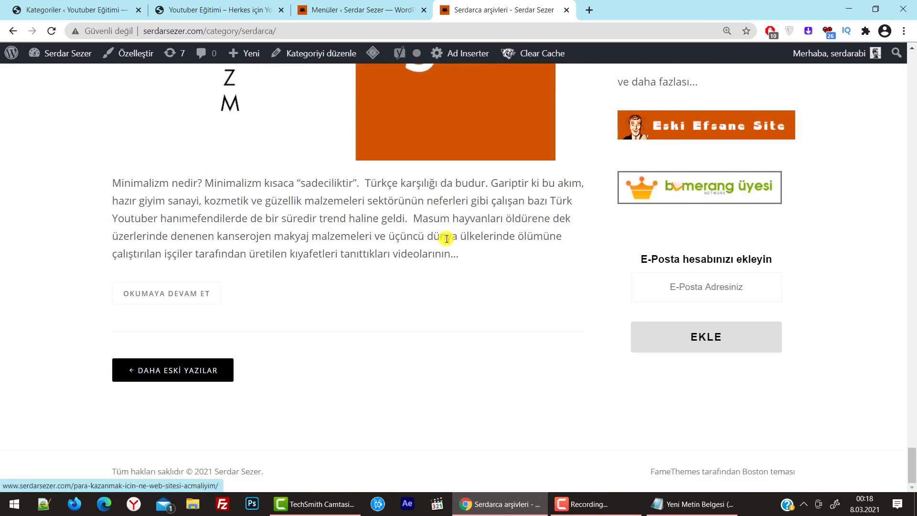
scroll(446, 239, up, 15)
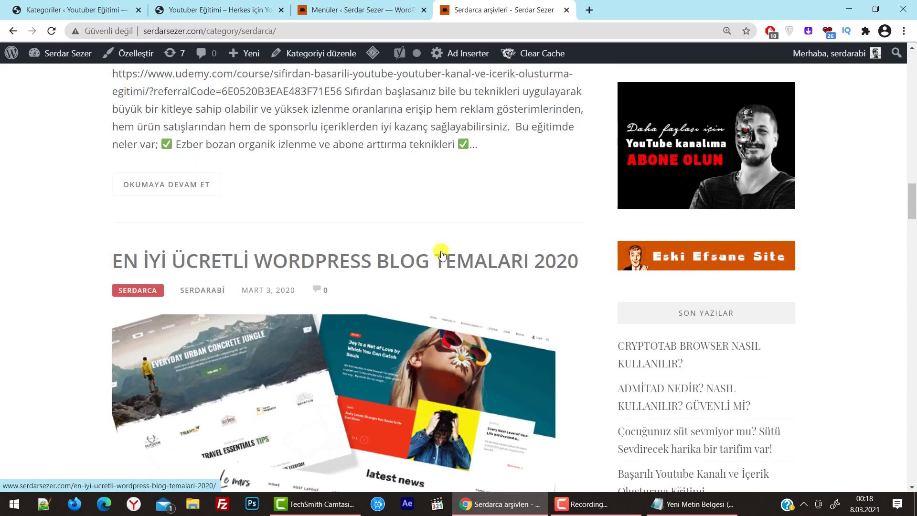
scroll(441, 255, up, 10)
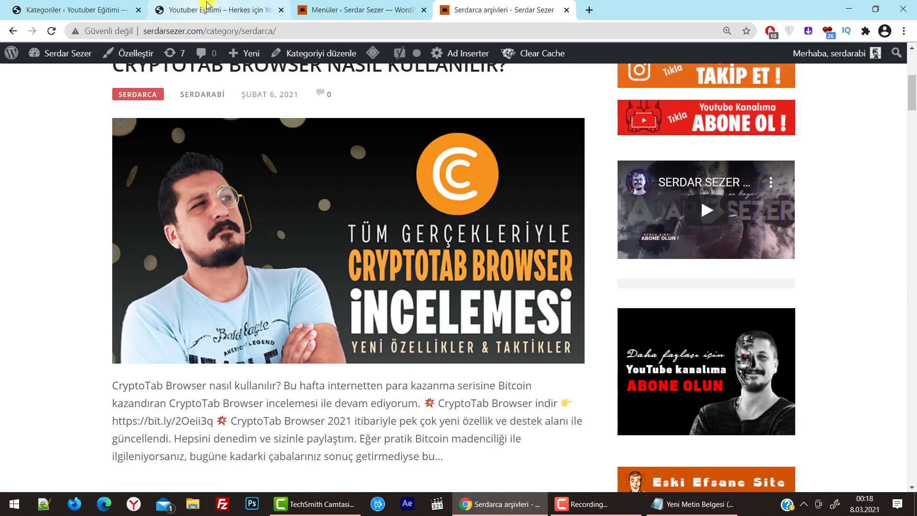
click(95, 9)
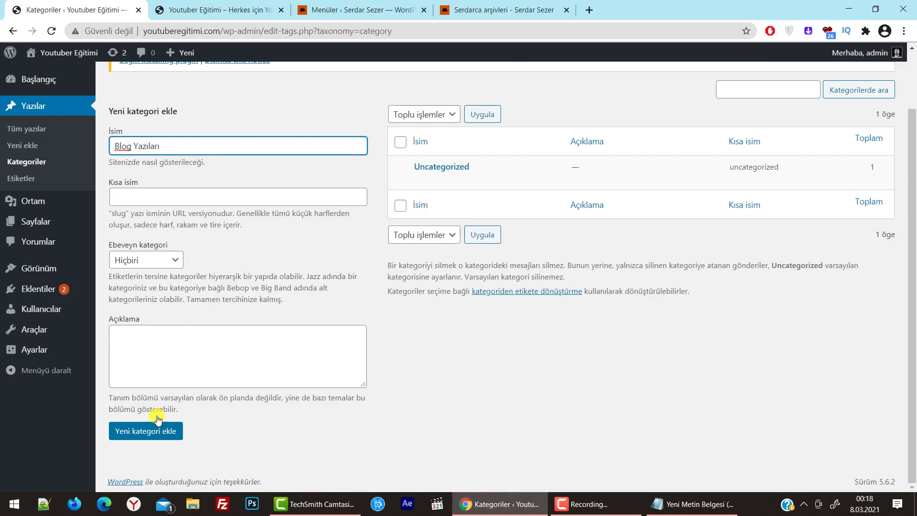
Add the post categories Blog Yazıları and Youtube Eğitimi (slug youtube-egitimi)
click(178, 141)
click(173, 198)
click(200, 360)
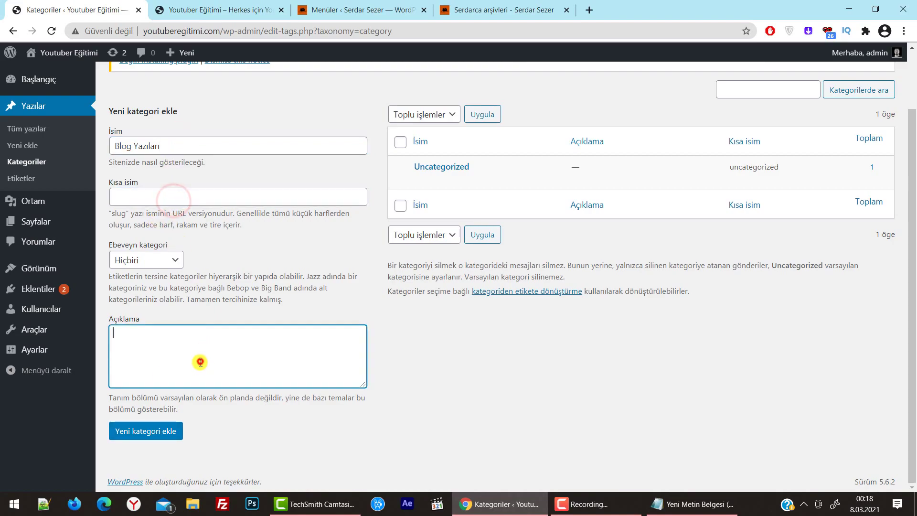
click(149, 433)
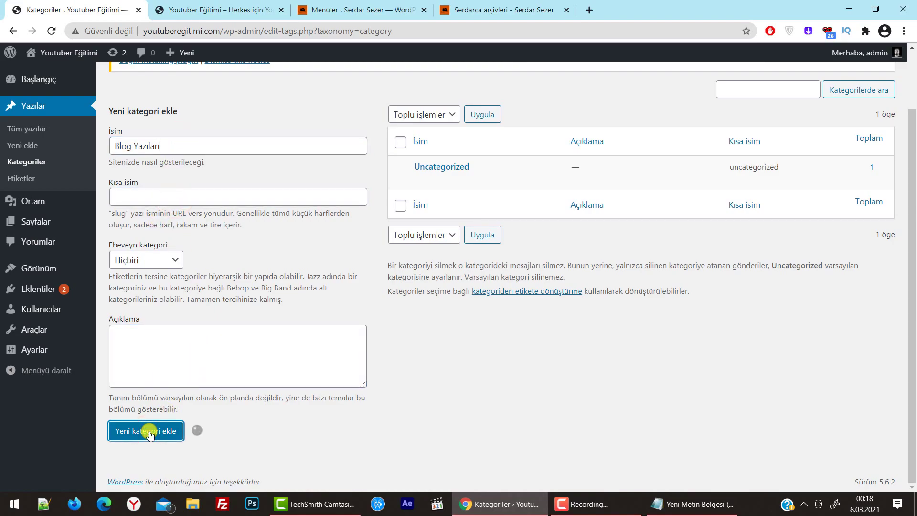
click(177, 140)
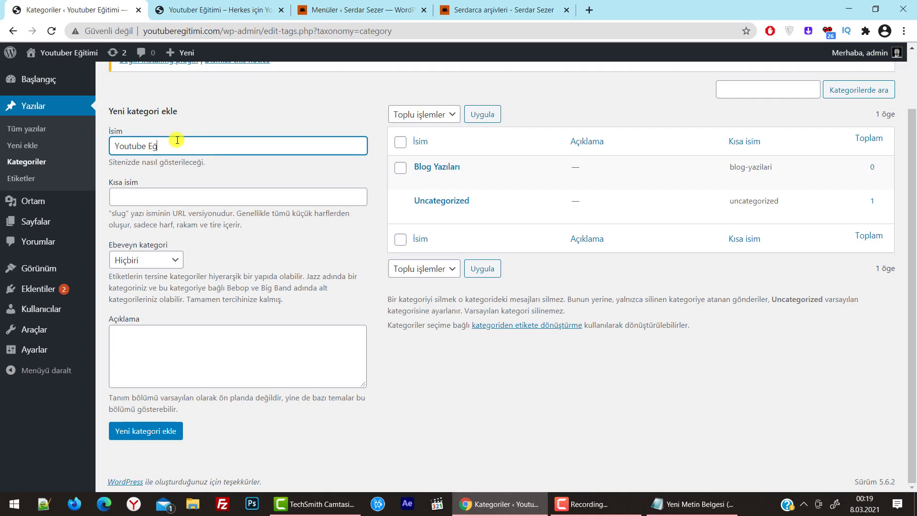
click(165, 431)
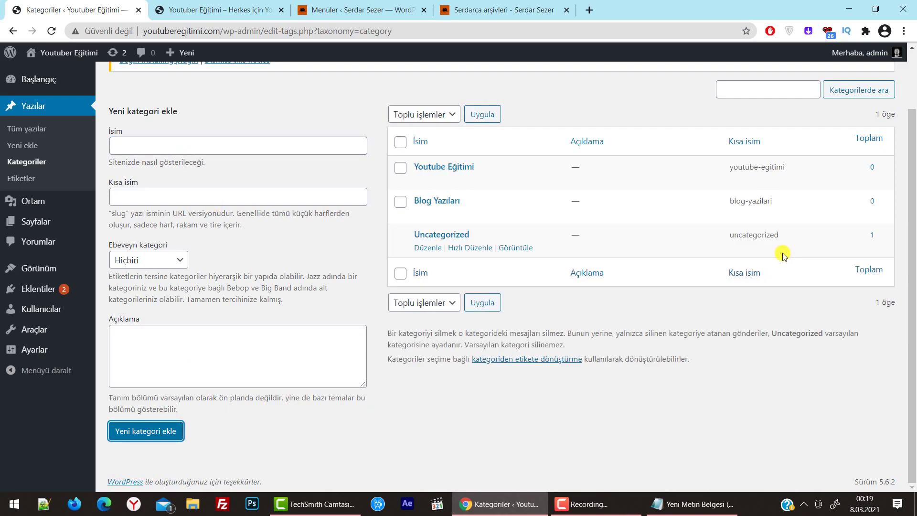
mouse_move(43, 222)
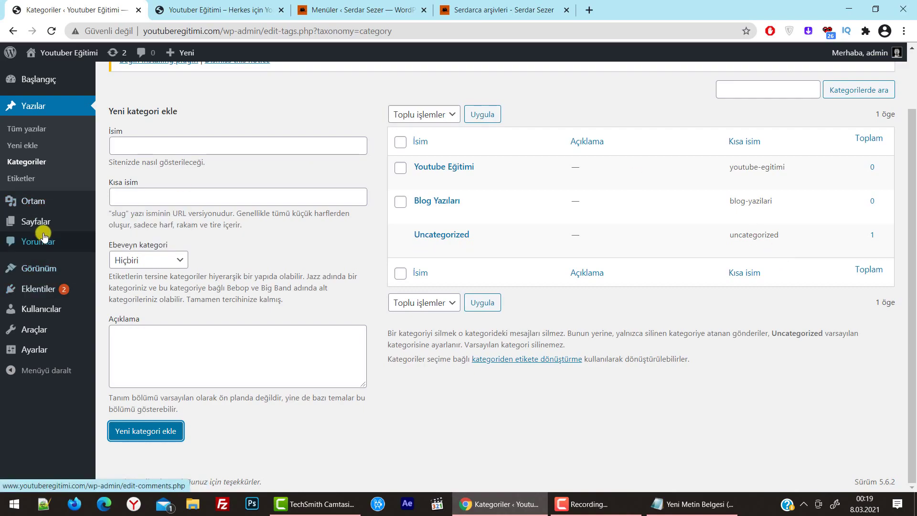
Tick Blog Yazıları and Youtube Eğitimi under Categories > View All and add them to Menu 1
mouse_move(56, 273)
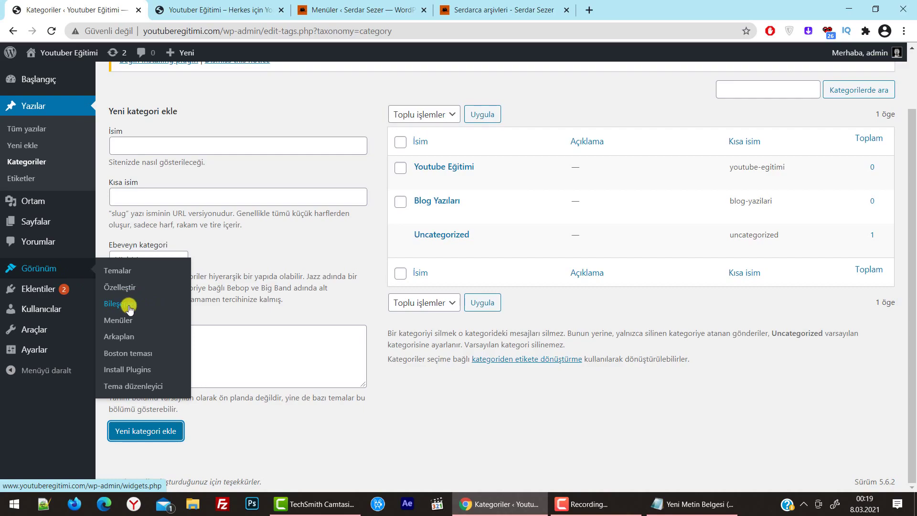
click(122, 322)
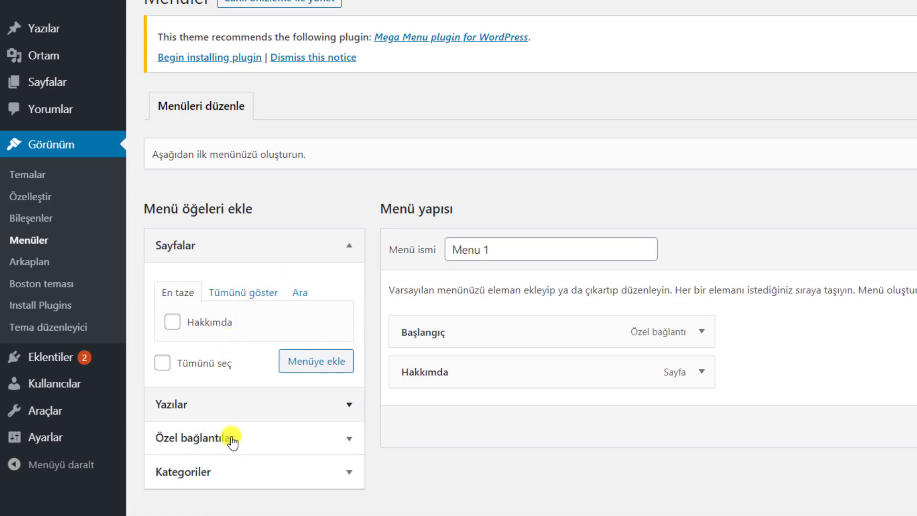
click(241, 471)
click(287, 394)
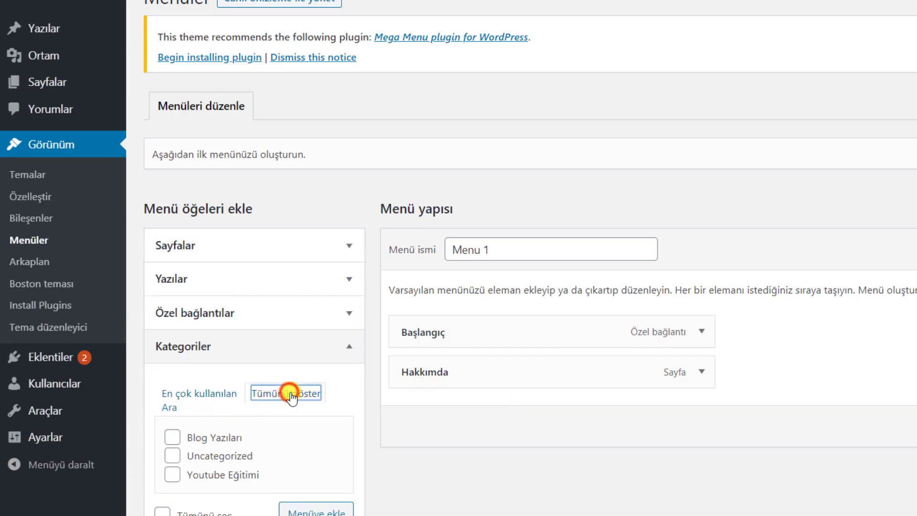
click(220, 438)
drag(219, 440, 216, 439)
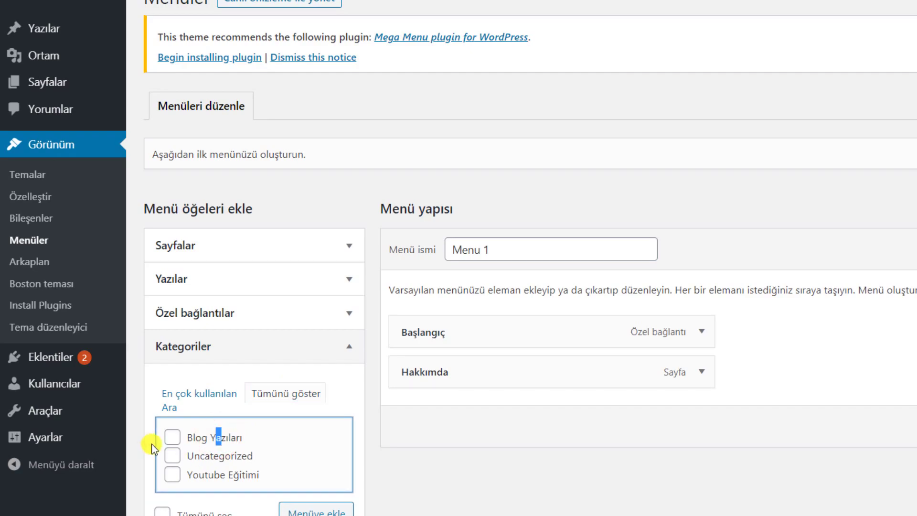
click(171, 437)
click(172, 474)
scroll(411, 473, down, 2)
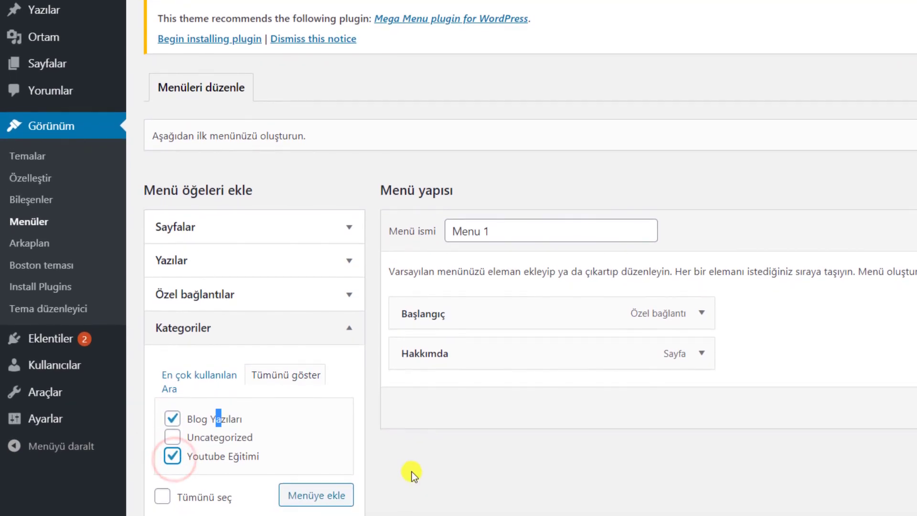
click(314, 448)
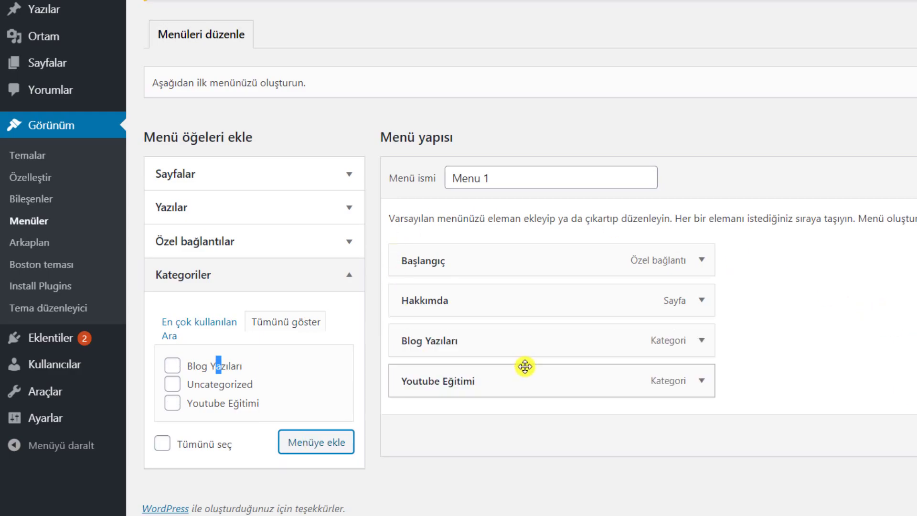
Replace the Başlangıç item's navigation label with Ana Sayfa
click(686, 260)
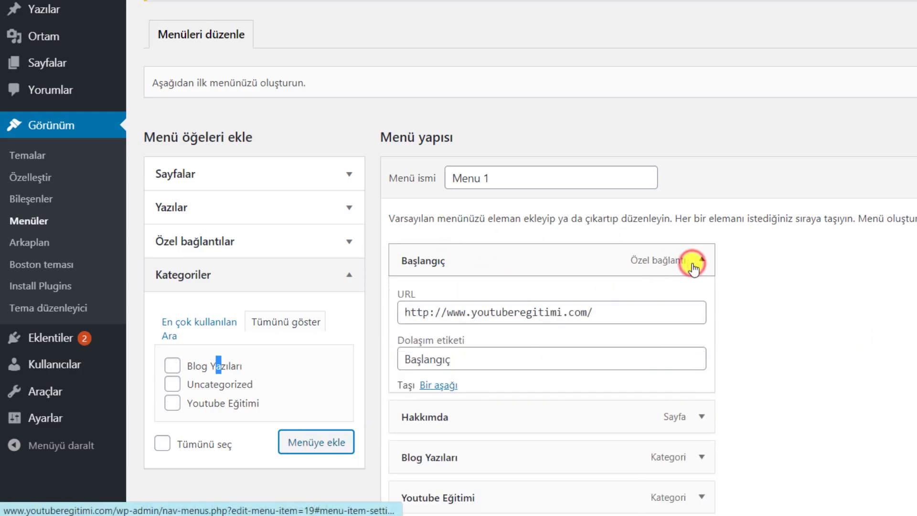
drag(650, 362, 380, 361)
text(Ana Sayfa)
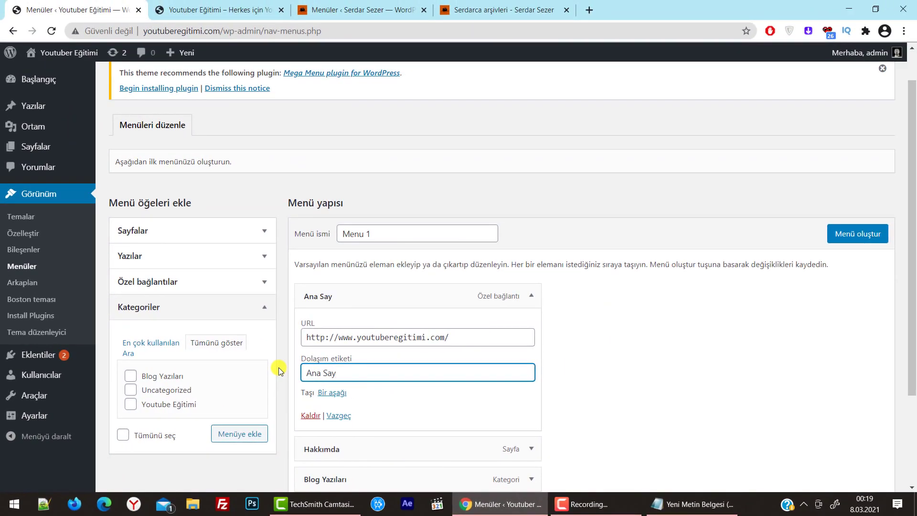
click(530, 295)
Nest Hakkımda under Ana Sayfa, then drag it back out to the top menu level
click(530, 327)
scroll(364, 259, down, 3)
double_click(362, 256)
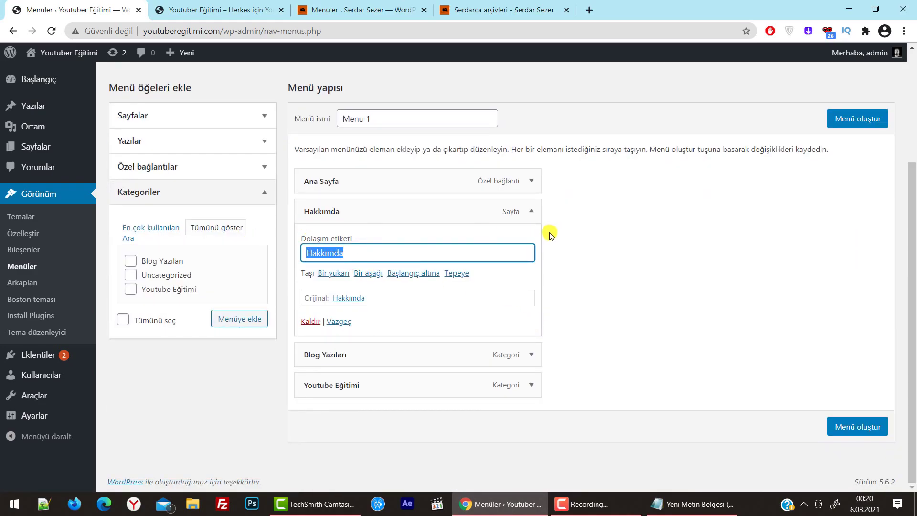
drag(530, 210, 548, 211)
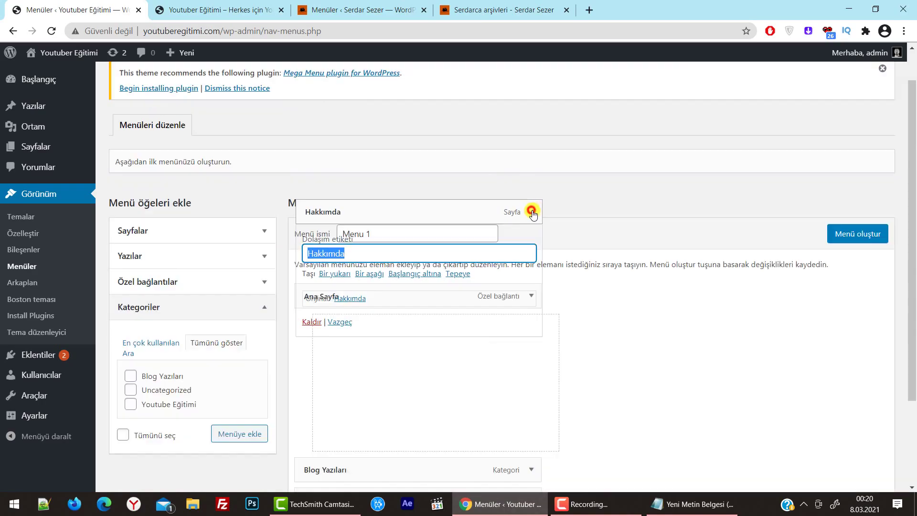
click(549, 329)
drag(453, 329, 436, 329)
click(502, 10)
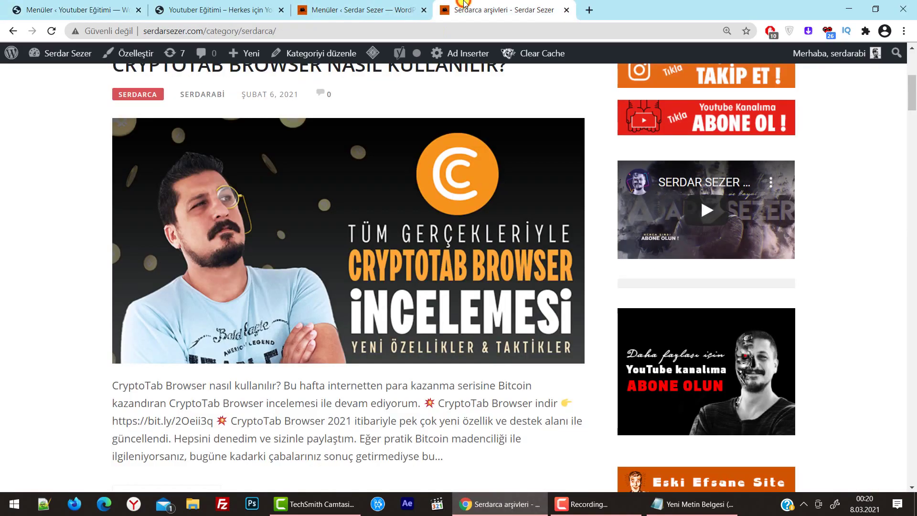
scroll(518, 96, up, 5)
mouse_move(482, 119)
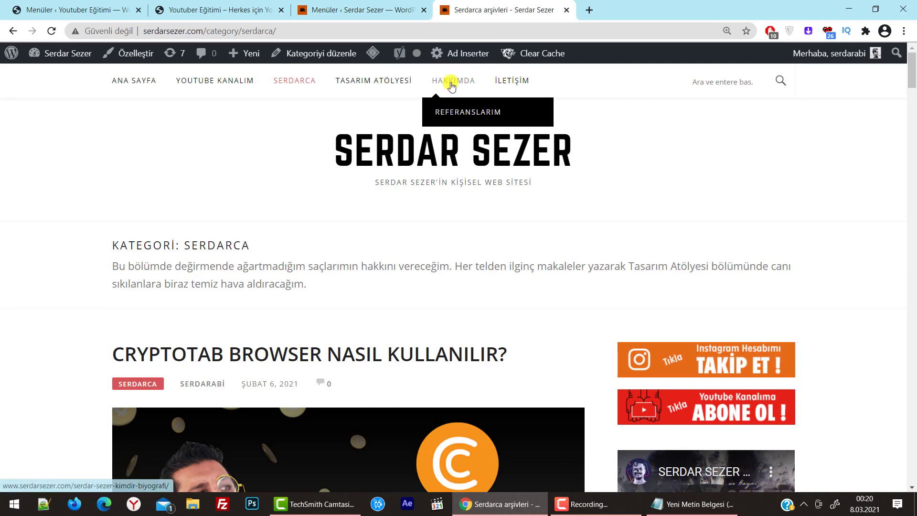
click(363, 9)
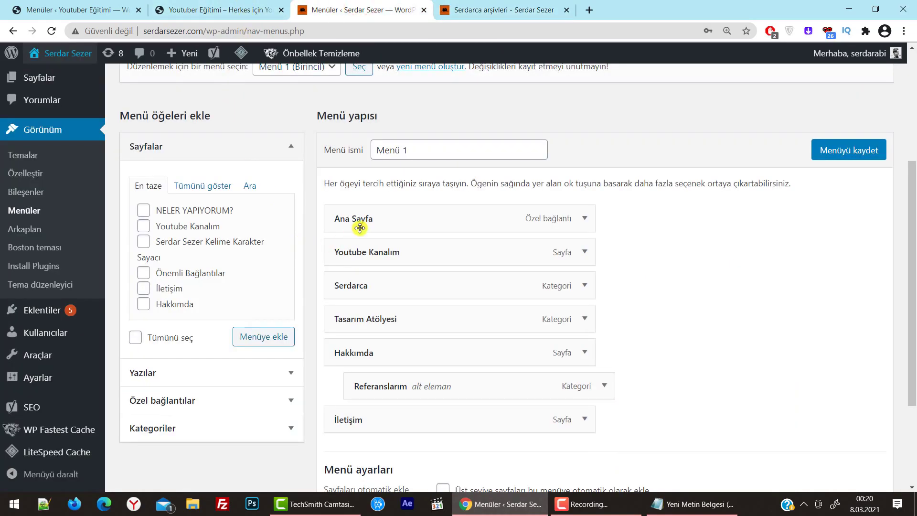
click(195, 9)
click(29, 7)
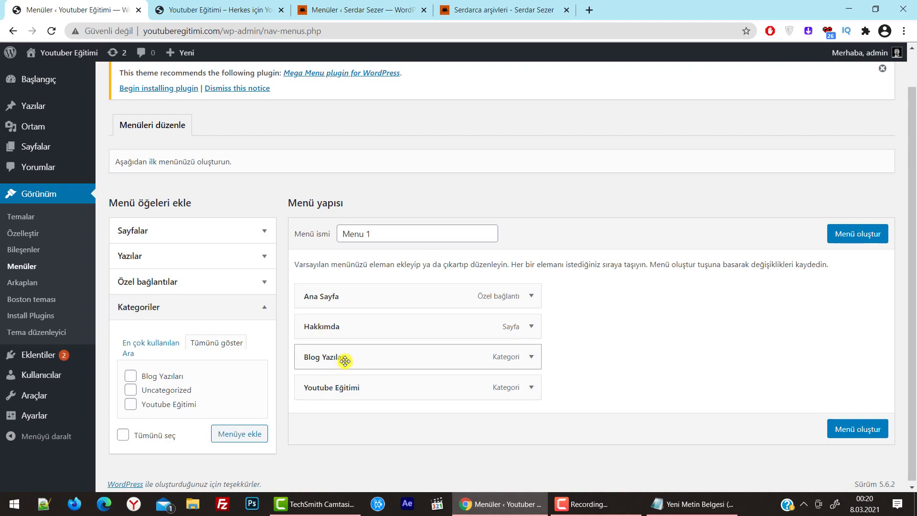
Nest Blog Yazıları under Youtube Eğitimi, return it to the top level, and save Menu 1
drag(349, 359, 392, 392)
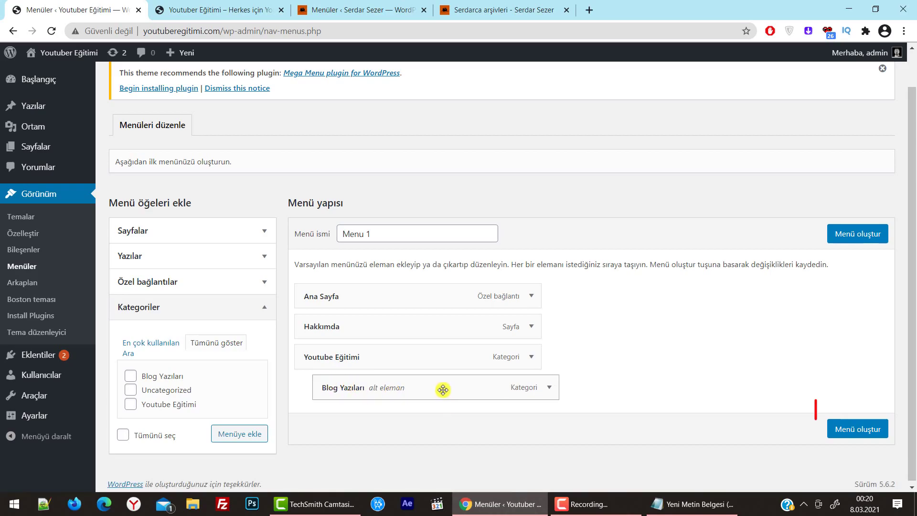
drag(438, 393, 409, 353)
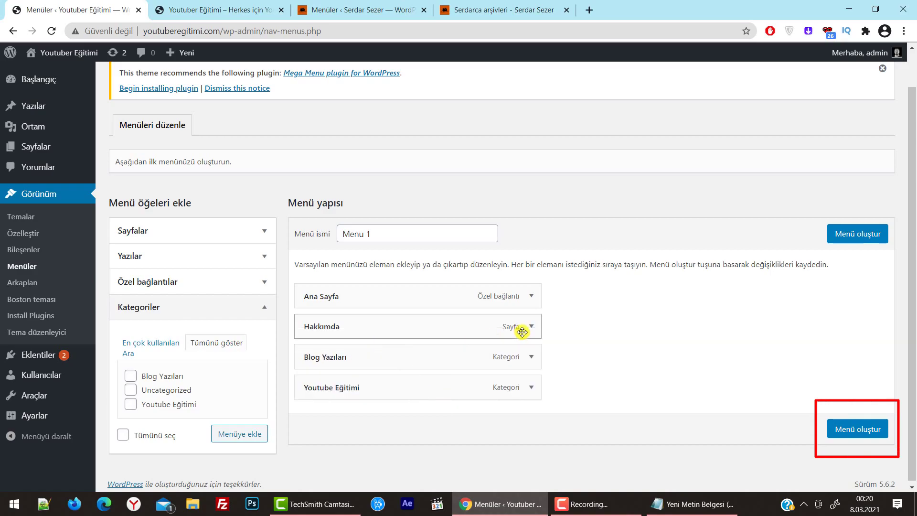
click(863, 432)
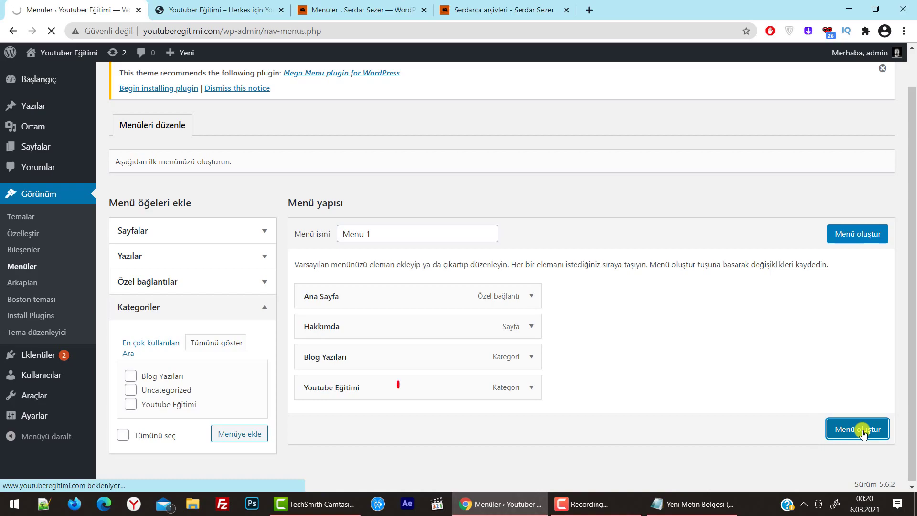
click(869, 433)
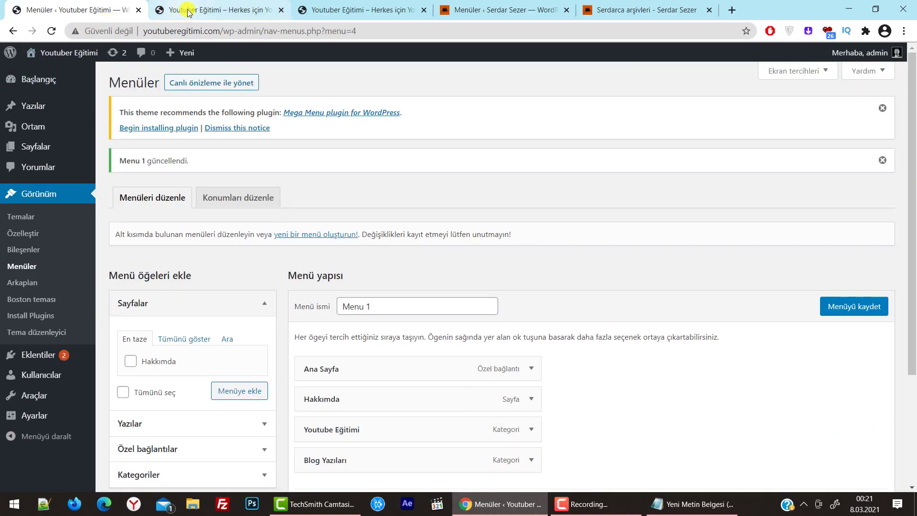
Close the outdated front-page tab and open the live youtuberegitimi.com site in a new tab
middle_click(191, 11)
mouse_move(69, 53)
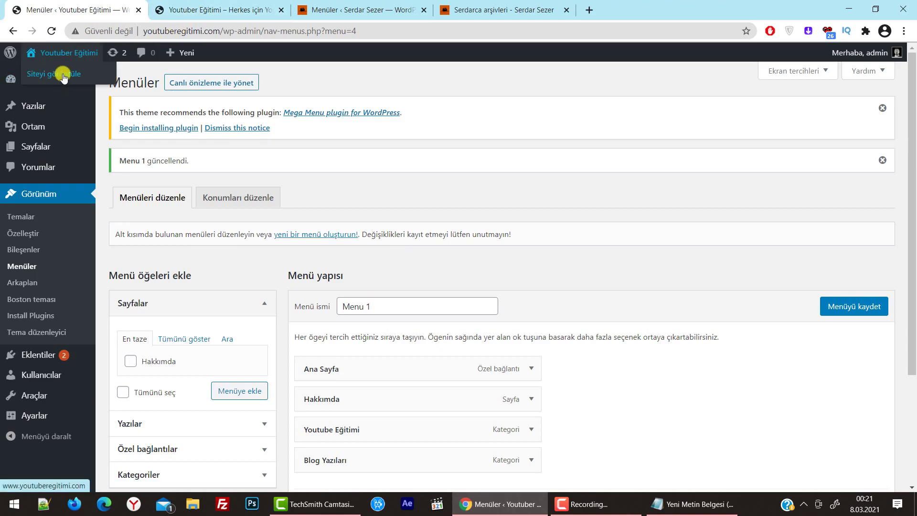
middle_click(56, 75)
click(241, 9)
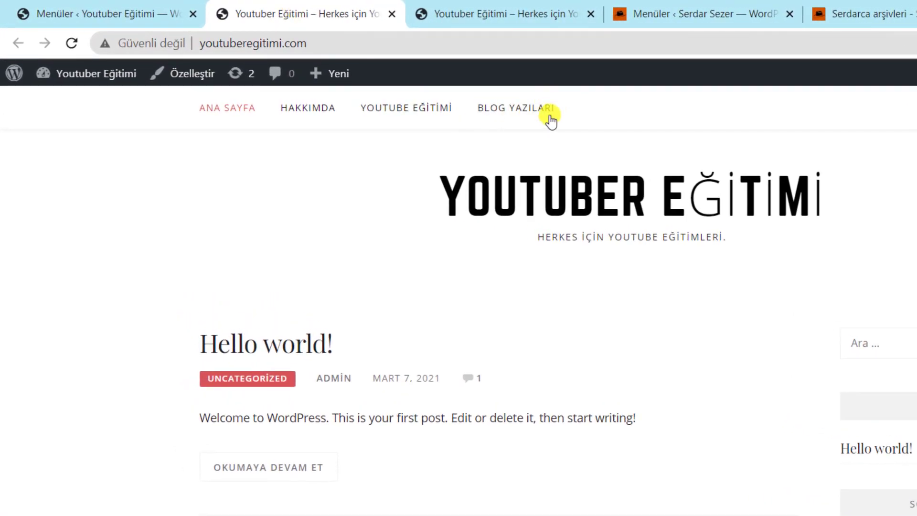
Compare the menu editor with the live ANA SAYFA, HAKKIMDA, YOUTUBE EĞİTİMİ, BLOG YAZILARI menu
key(ctrl+shift+Tab)
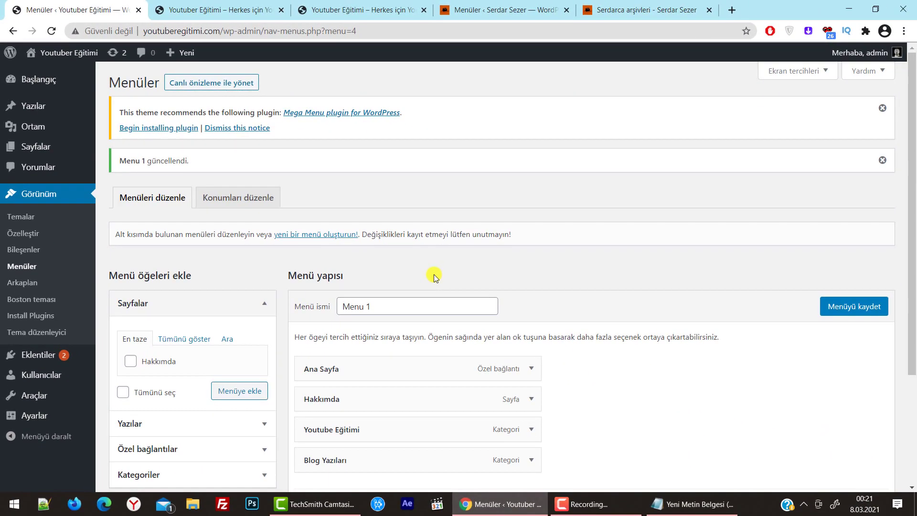
scroll(435, 276, down, 4)
scroll(436, 303, up, 4)
click(213, 7)
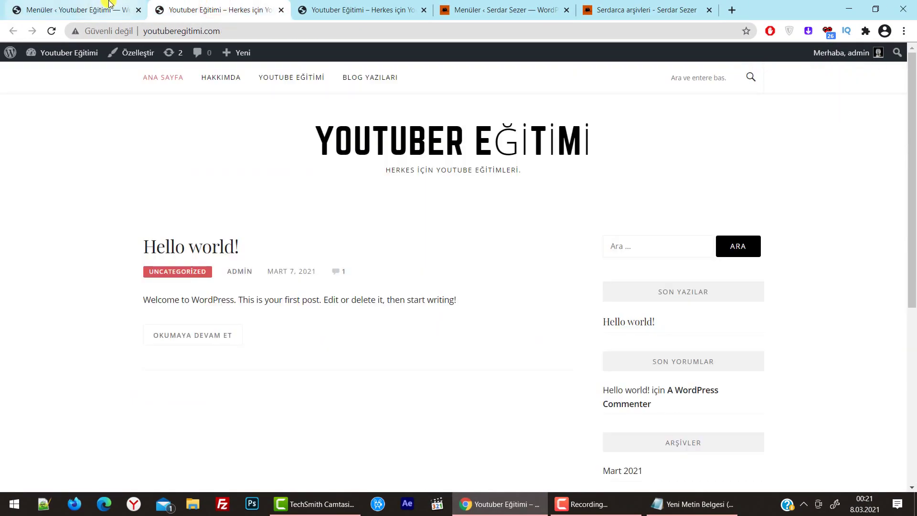
drag(422, 119, 456, 139)
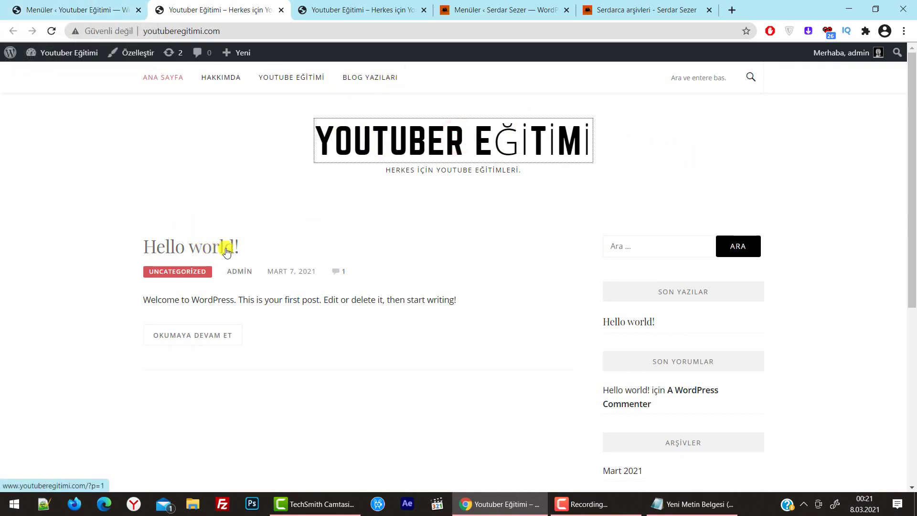
scroll(797, 323, down, 6)
scroll(460, 302, up, 6)
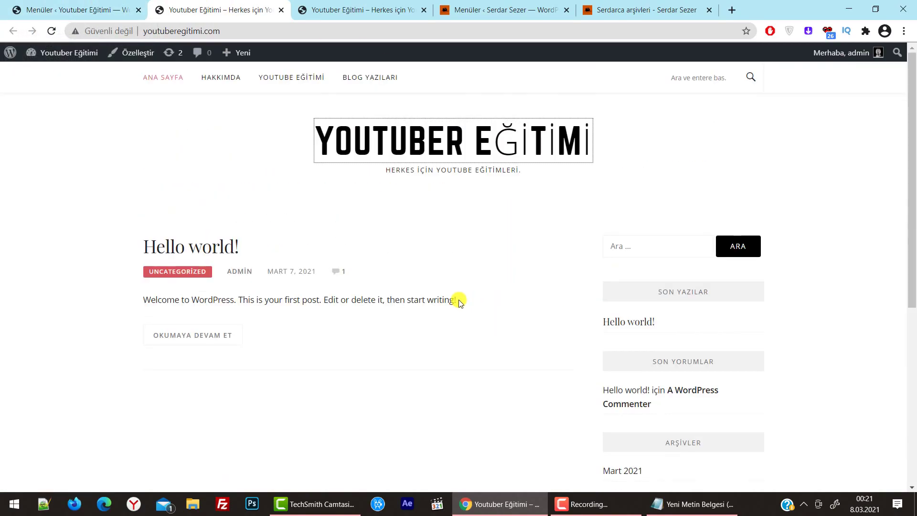
click(76, 5)
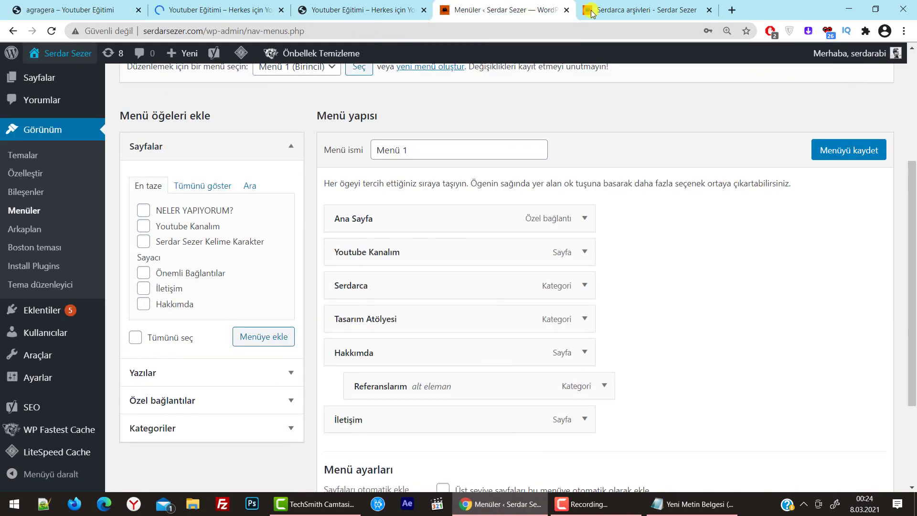
Return to serdarsezer.com's Serdarca archive and scroll through its posts
click(642, 10)
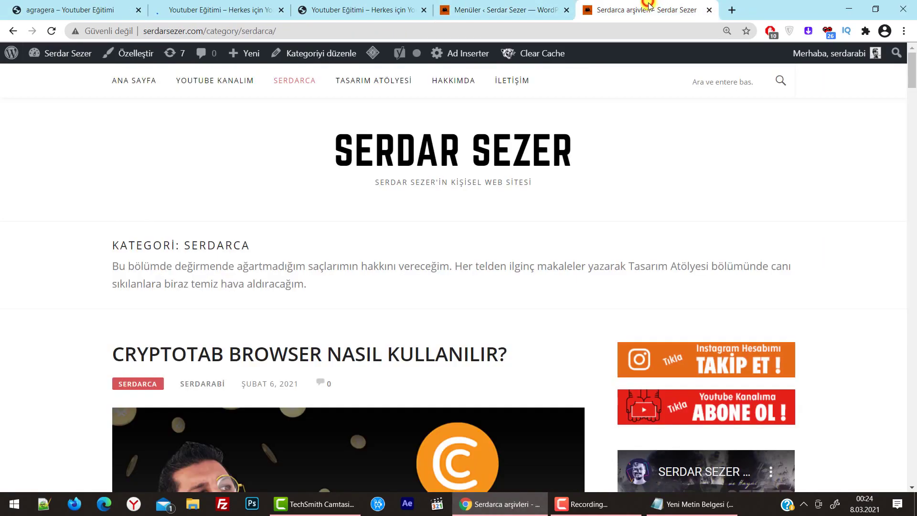
scroll(802, 166, down, 20)
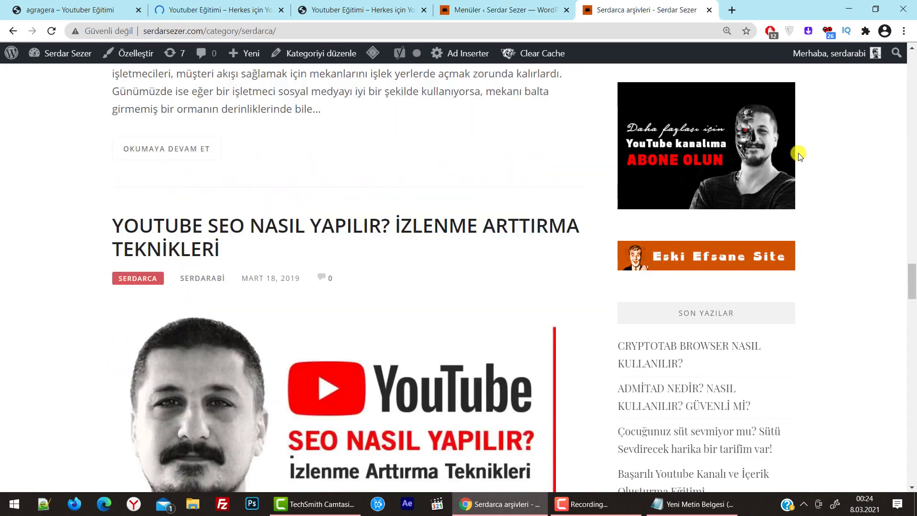
scroll(796, 152, down, 20)
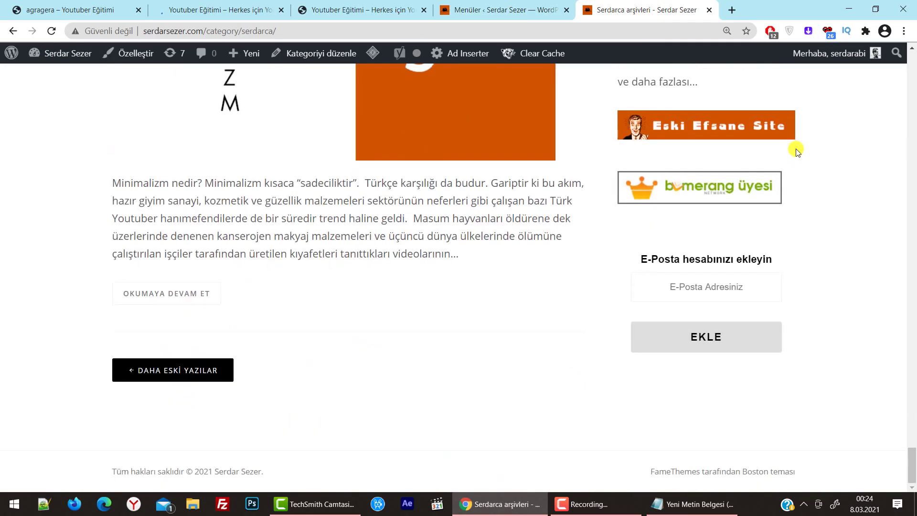